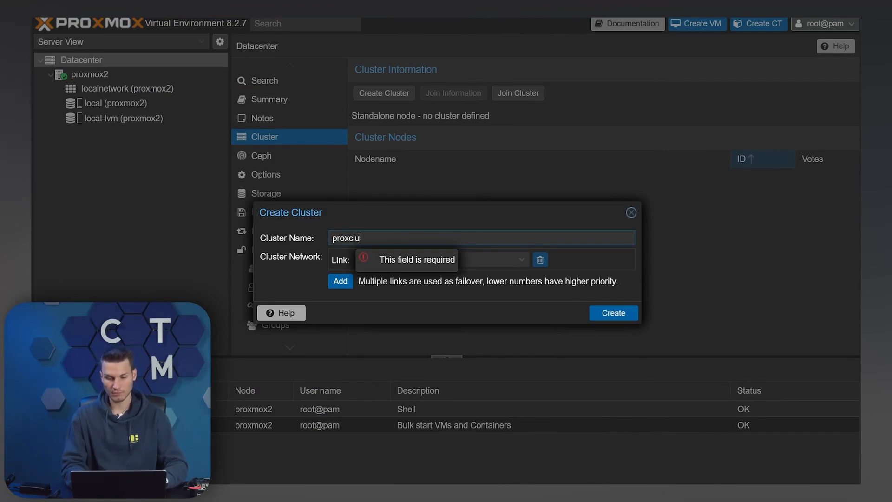
# Create cluster proxcluster on proxmox2 with its link address, then copy its join information
pyautogui.click(286, 262)
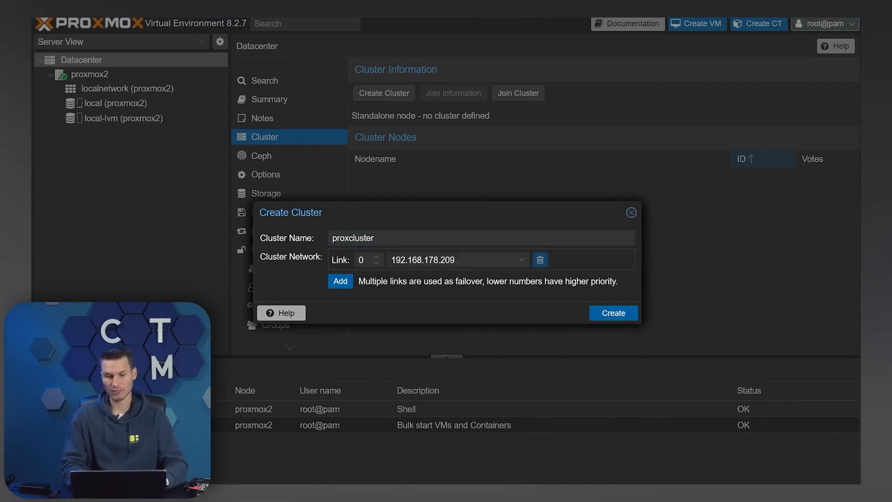
pyautogui.click(610, 315)
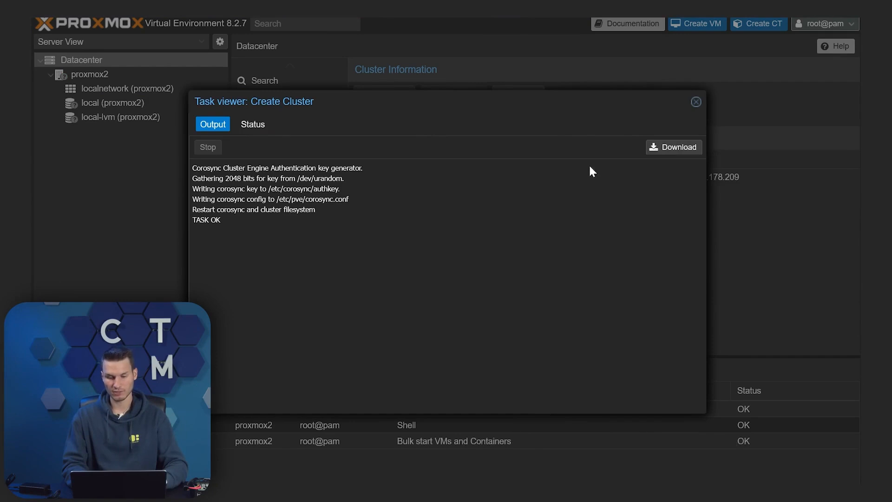
pyautogui.click(696, 102)
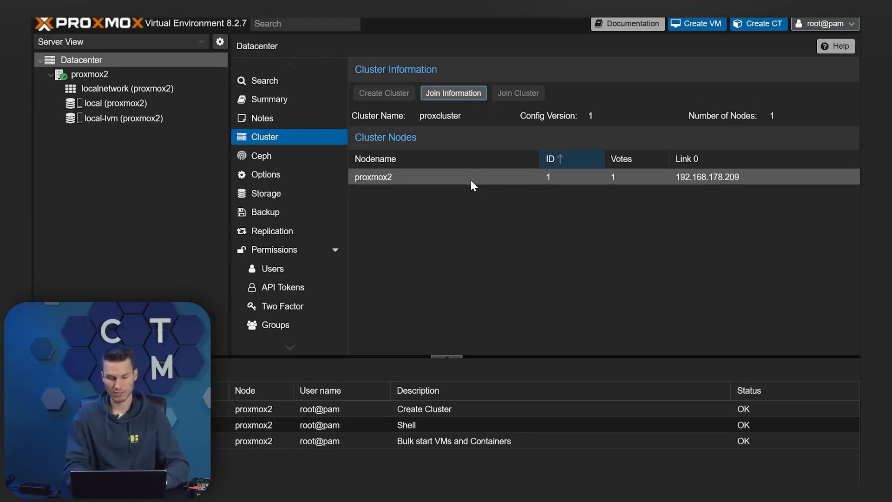
pyautogui.click(453, 94)
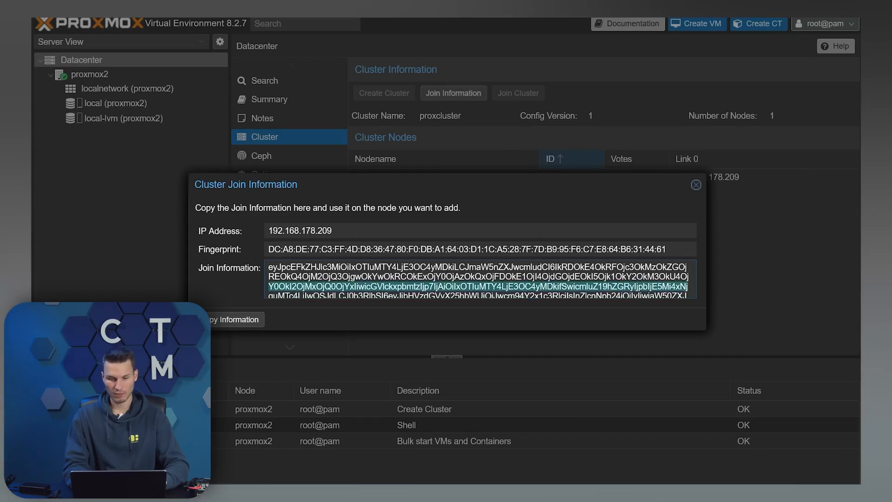
pyautogui.click(236, 319)
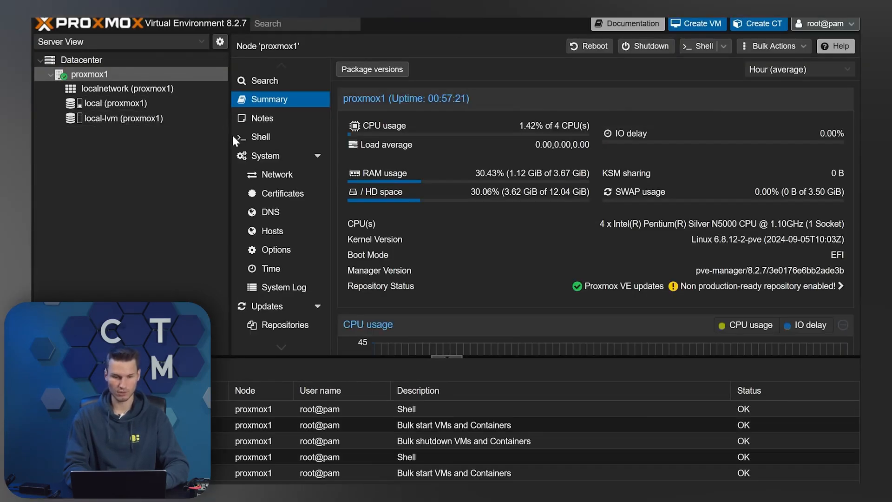
# Join proxmox1 to proxcluster using the pasted join information and the peer's root password
pyautogui.click(133, 60)
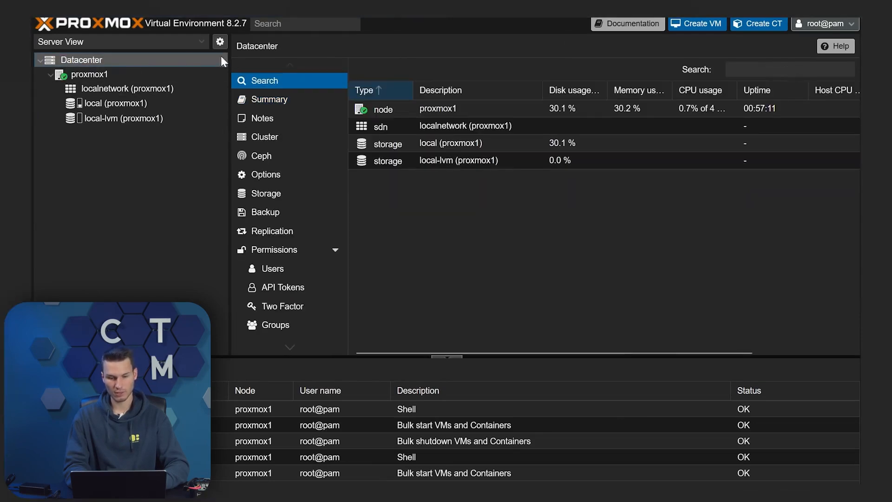
pyautogui.click(279, 141)
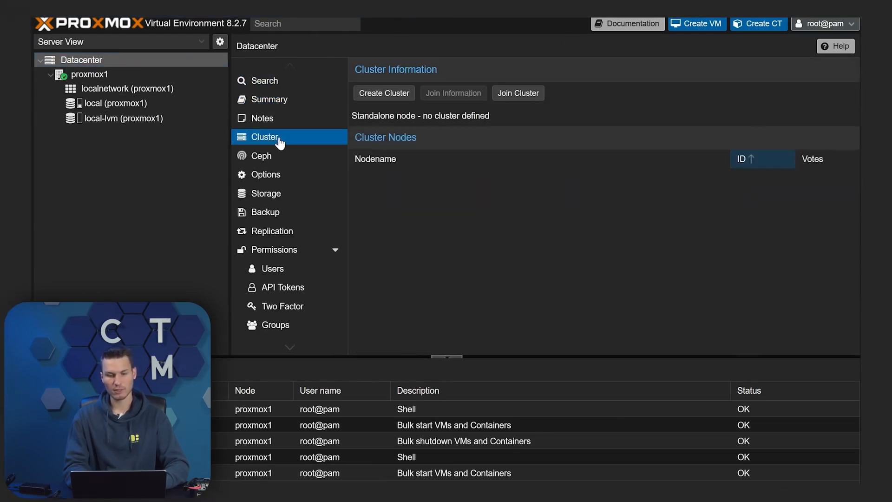
pyautogui.click(531, 95)
pyautogui.rightClick(367, 232)
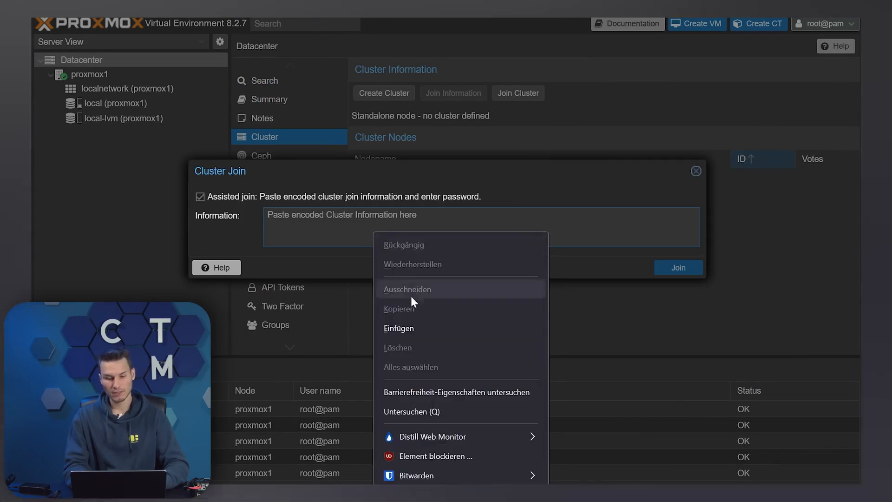
pyautogui.click(410, 321)
pyautogui.click(586, 261)
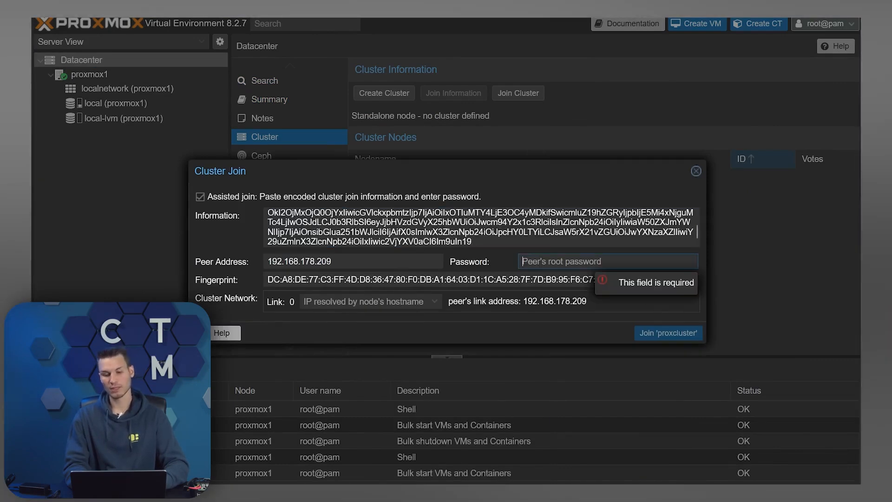
pyautogui.write('••••')
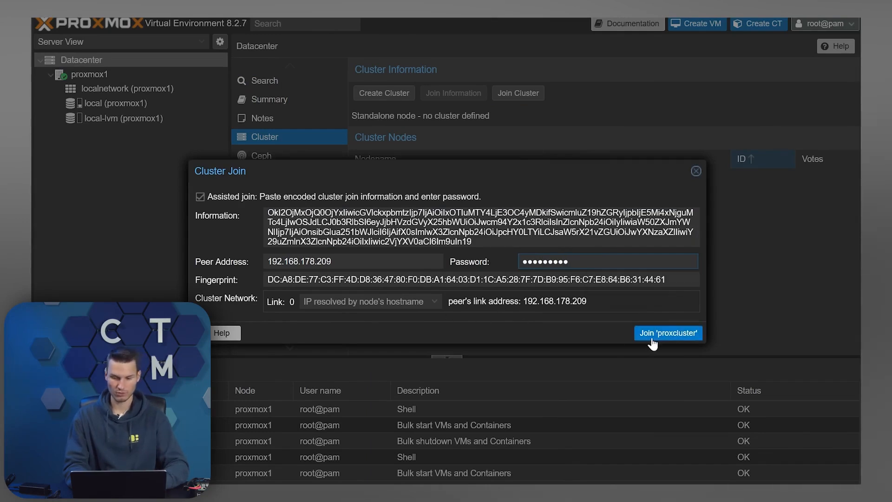
pyautogui.click(660, 333)
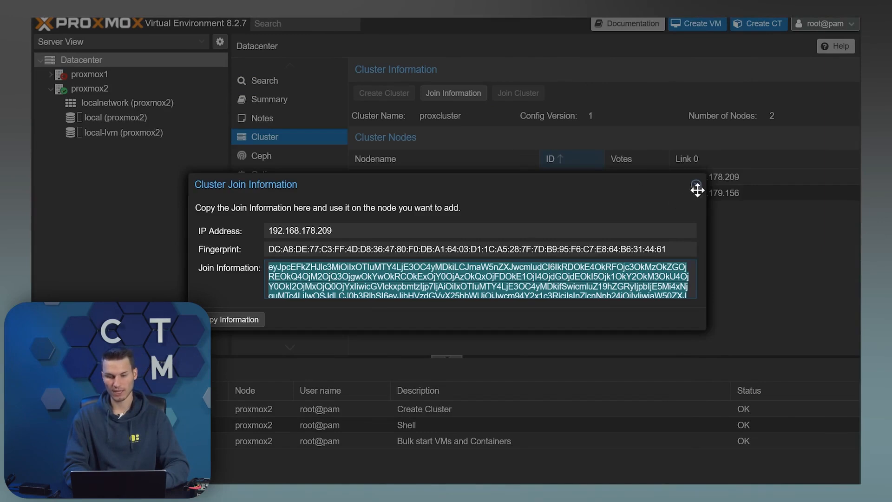
pyautogui.click(697, 185)
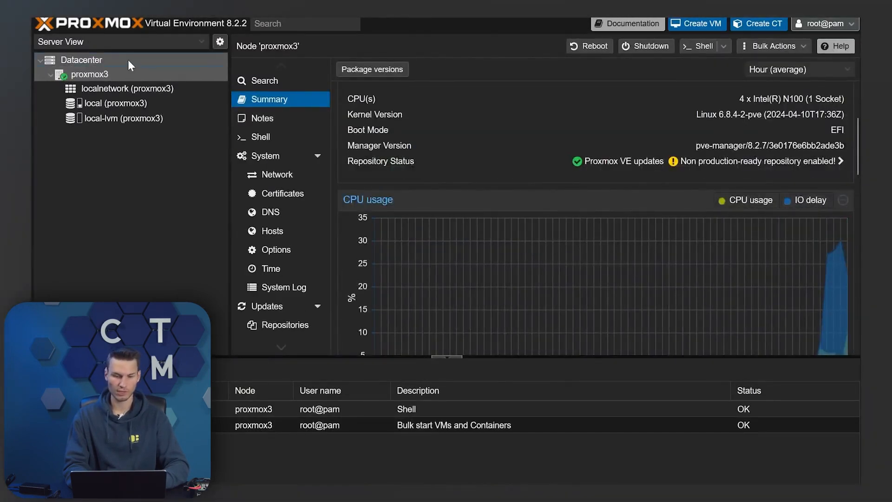
# Join proxmox3 to proxcluster with the same join information and the peer's root password
pyautogui.click(110, 58)
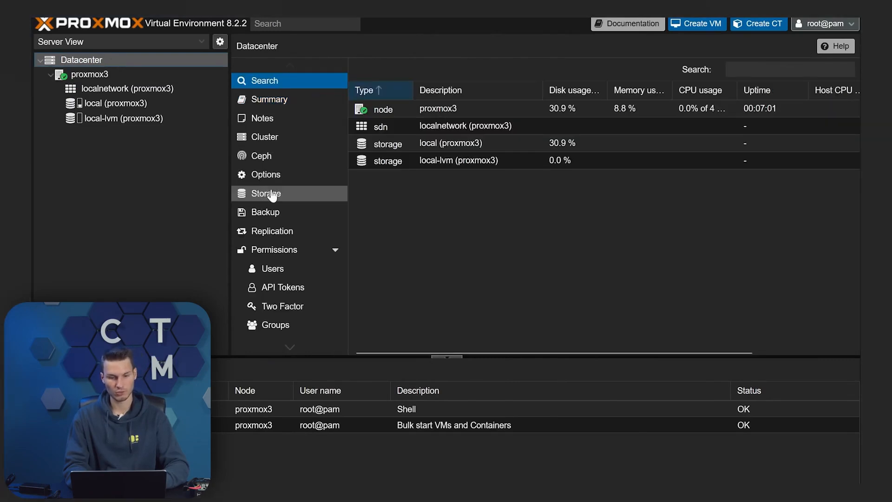
pyautogui.click(287, 138)
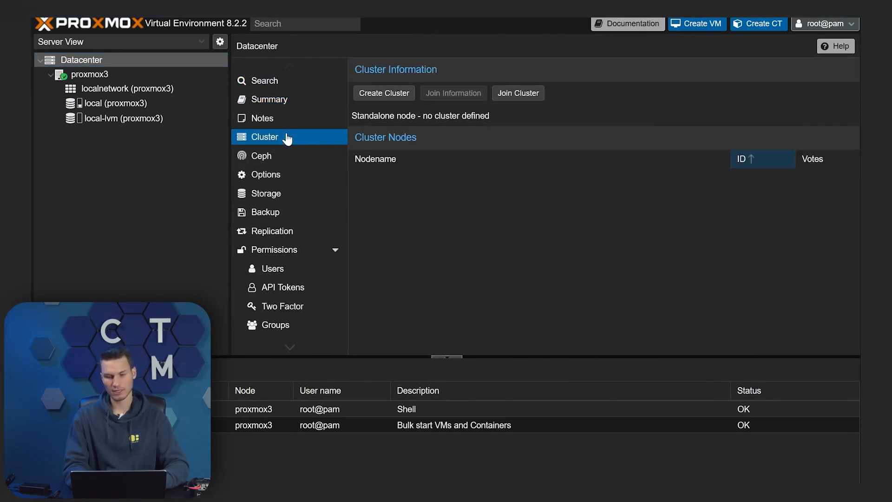
pyautogui.click(515, 95)
pyautogui.rightClick(412, 225)
pyautogui.click(460, 322)
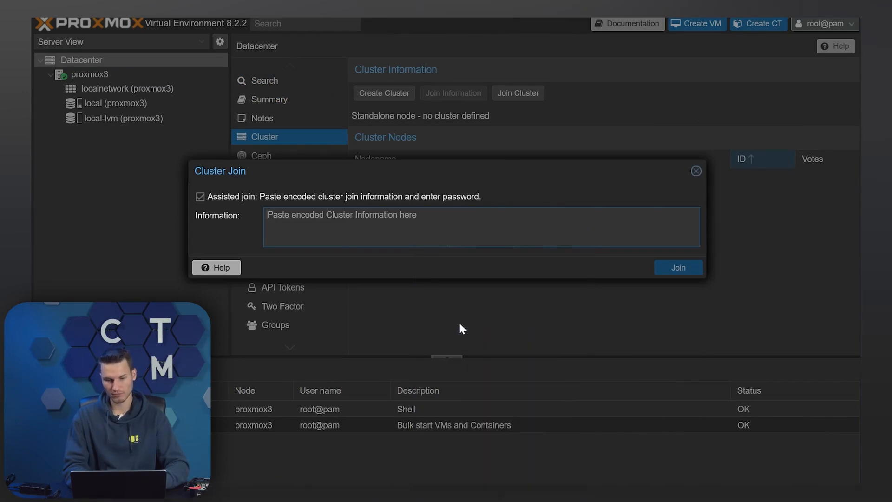
pyautogui.click(581, 260)
pyautogui.write('••')
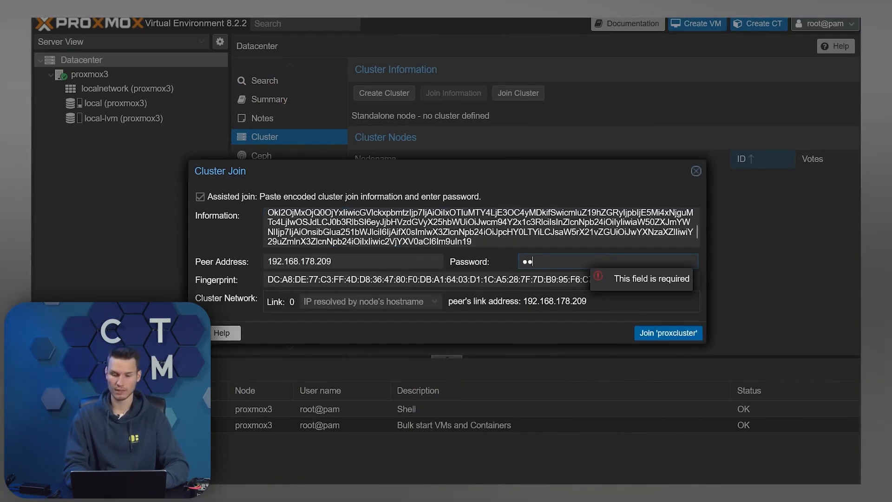
pyautogui.click(669, 334)
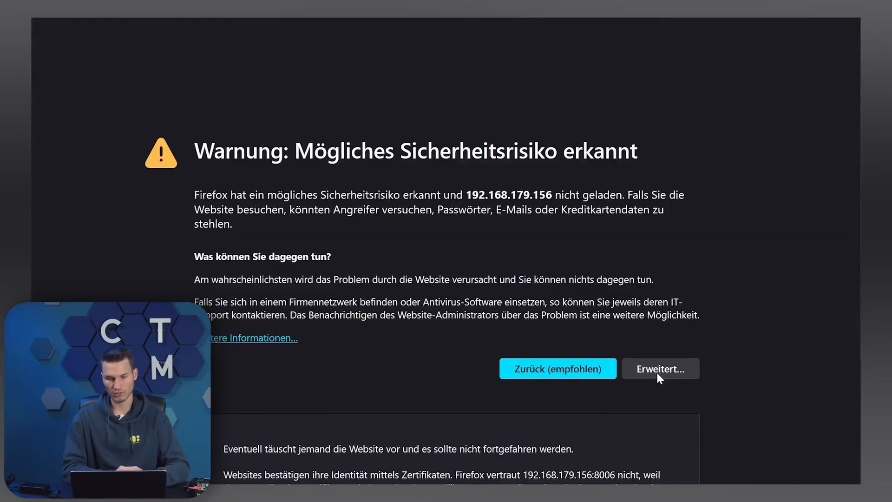
# Accept the certificate risk for 192.168.179.156 and log back in as root
pyautogui.scroll(-3, 596, 412)
pyautogui.click(628, 444)
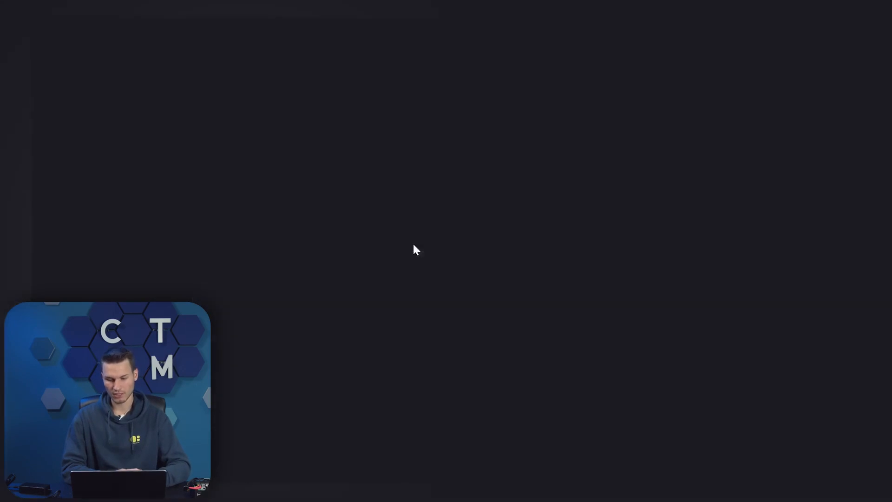
pyautogui.press('Tab')
pyautogui.press('Return')
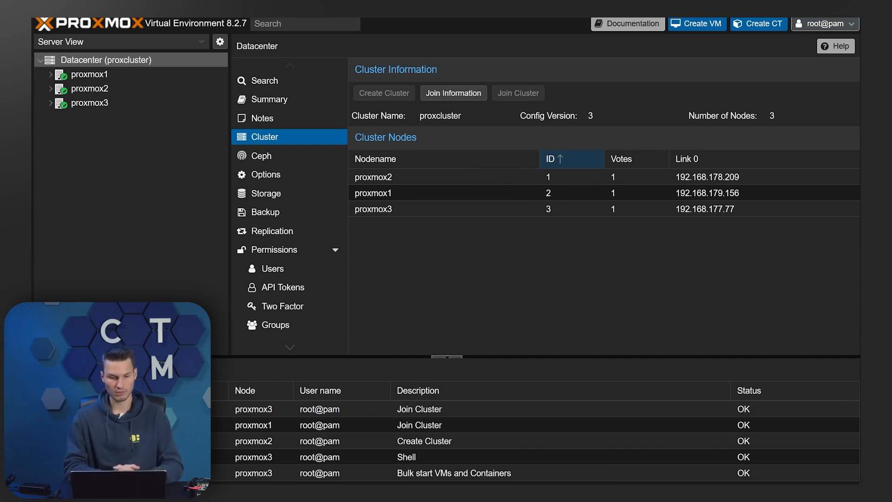
# Install Ceph reef (18.2) on proxmox2 from the No-Subscription repository, confirming the packages
pyautogui.click(93, 133)
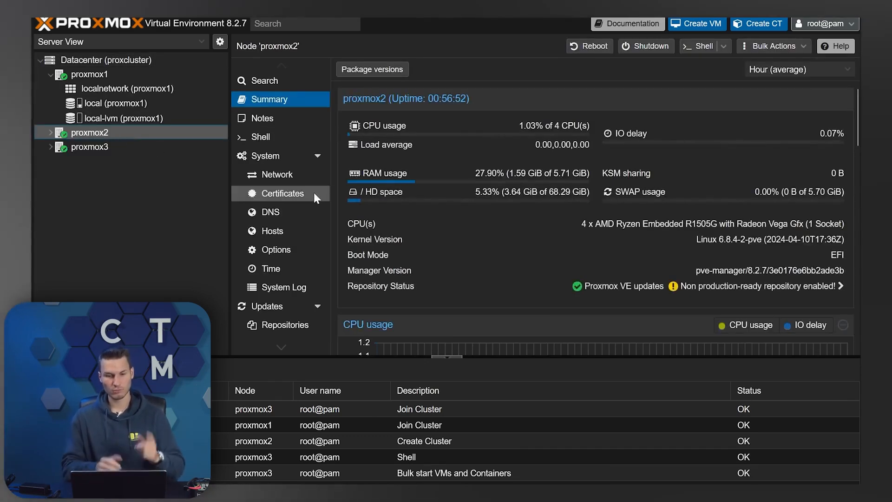
pyautogui.scroll(-4, 314, 192)
pyautogui.click(254, 271)
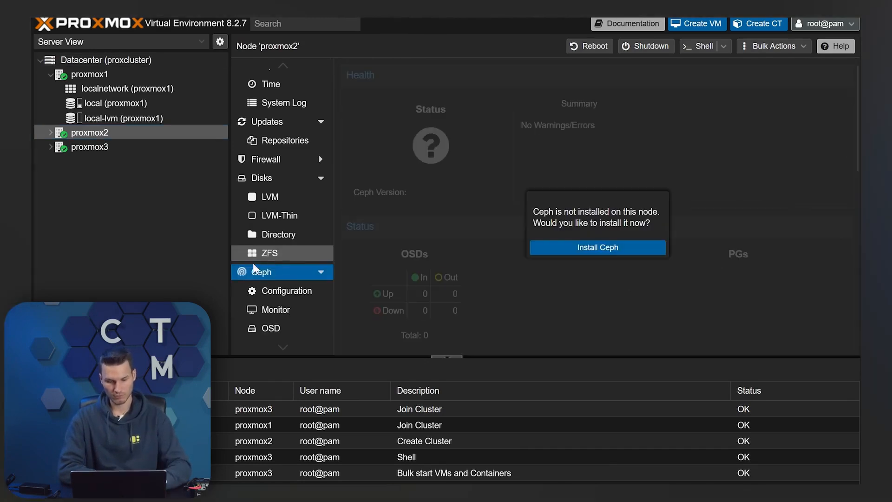
pyautogui.click(613, 252)
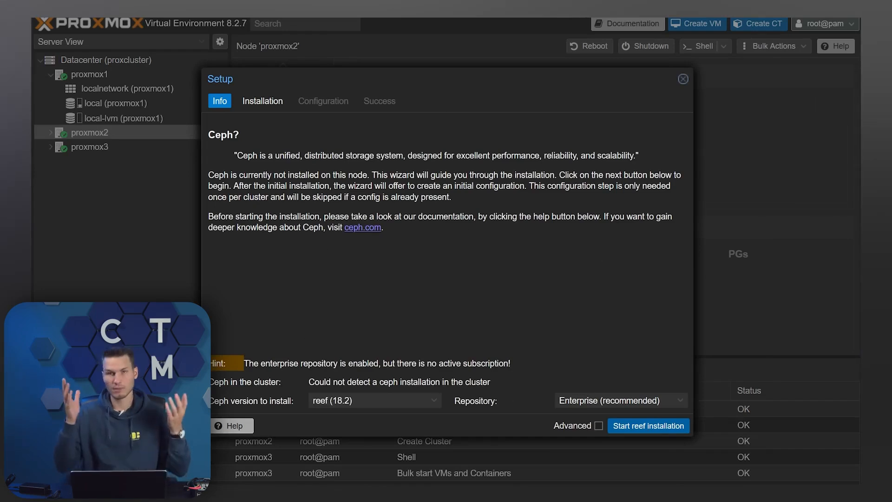
pyautogui.click(376, 400)
pyautogui.click(375, 430)
pyautogui.click(600, 401)
pyautogui.click(598, 430)
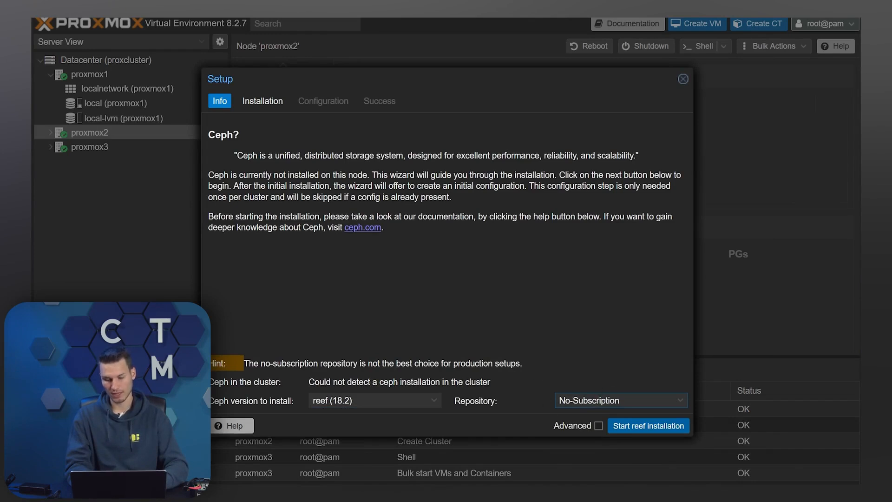
pyautogui.click(659, 430)
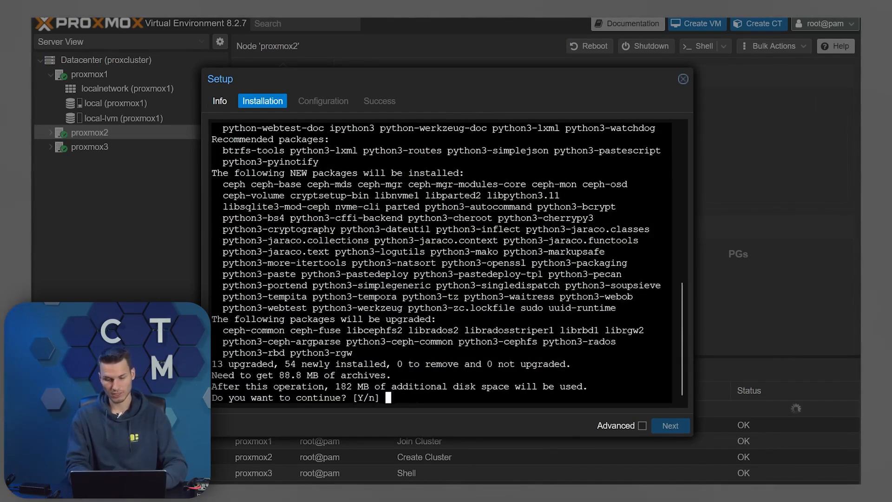
pyautogui.write('y')
pyautogui.press('Return')
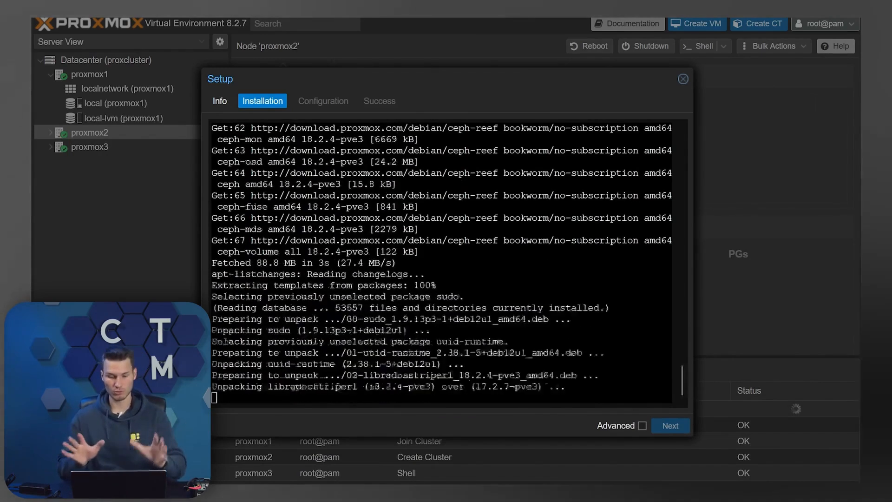
# Set 192.168.178.209/22 as the Ceph public network and finish the setup wizard
pyautogui.click(669, 426)
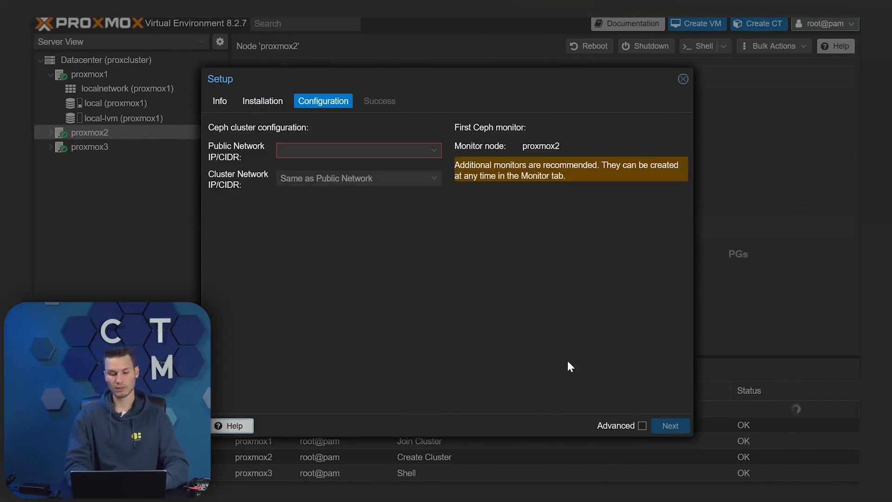
pyautogui.click(358, 151)
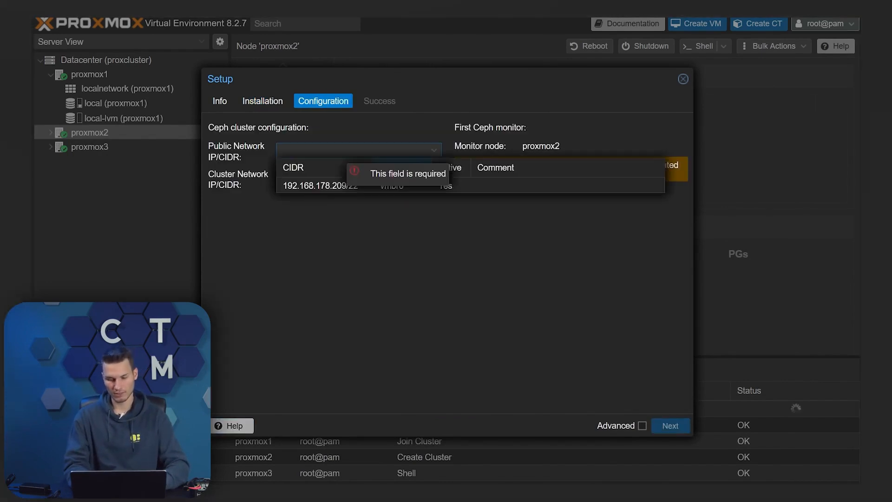
pyautogui.click(343, 189)
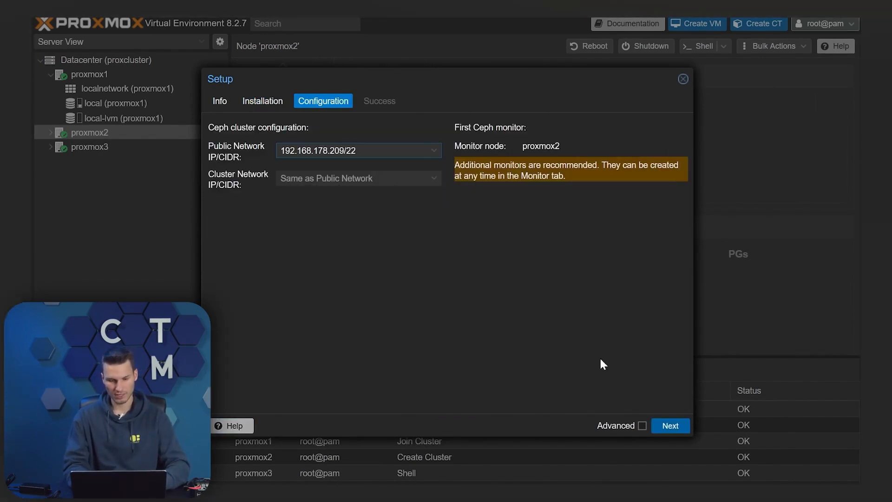
pyautogui.click(669, 426)
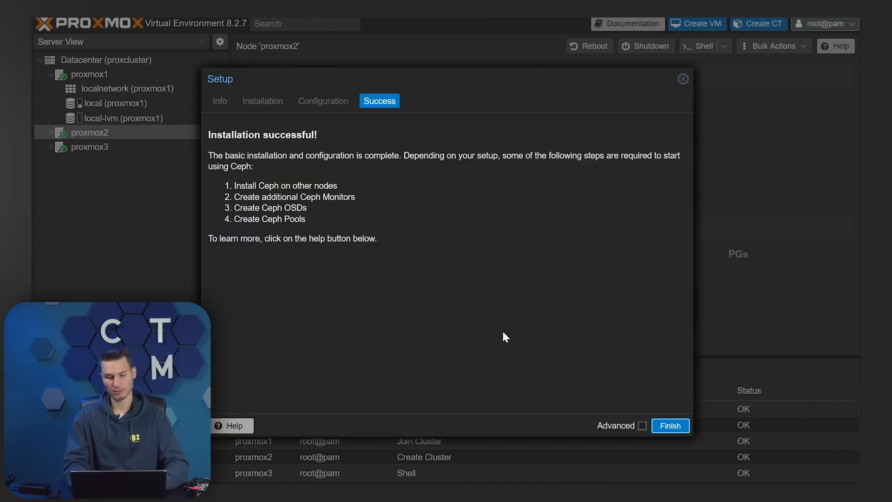
pyautogui.click(656, 427)
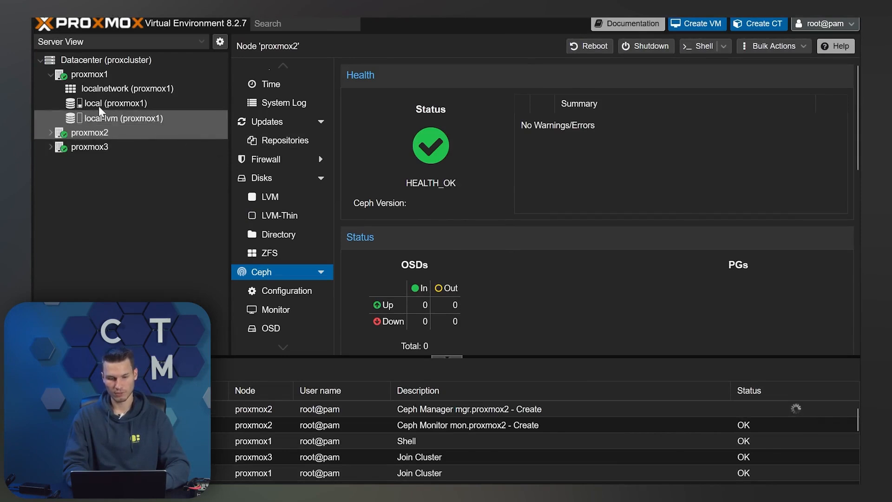
# Start installing Ceph reef on proxmox1 from the No-Subscription repository and confirm the packages
pyautogui.click(83, 74)
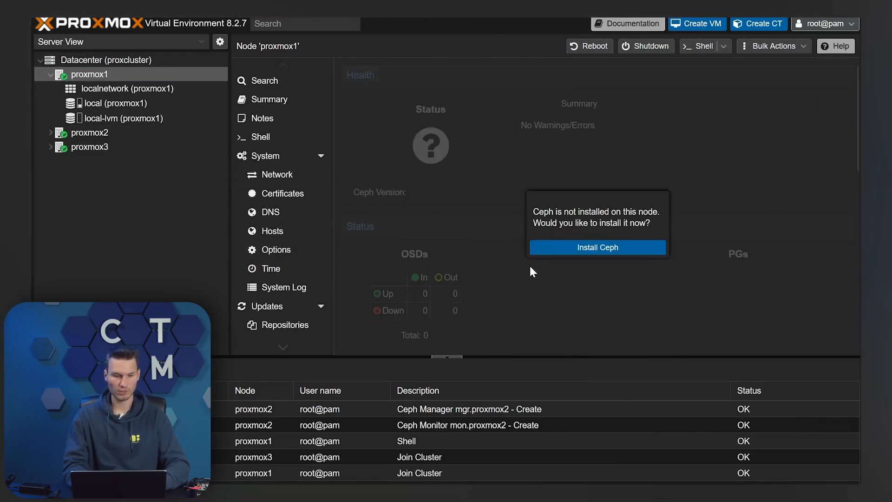
pyautogui.click(591, 251)
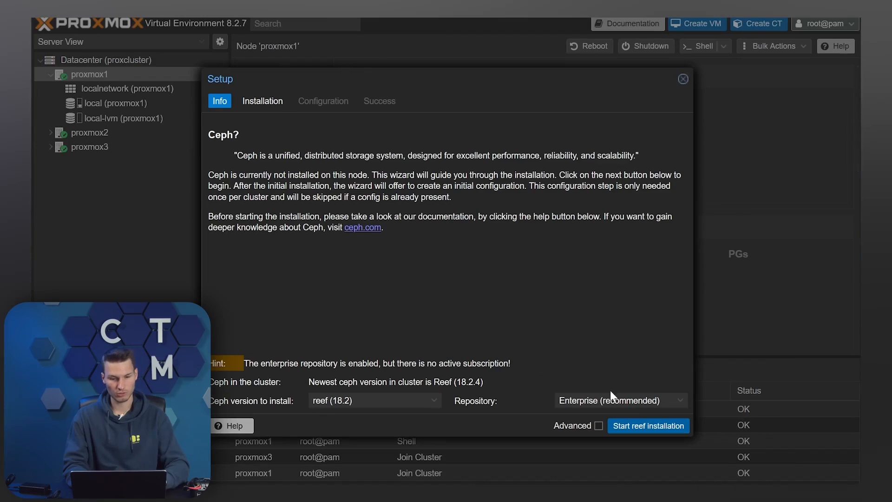
pyautogui.click(618, 401)
pyautogui.click(577, 431)
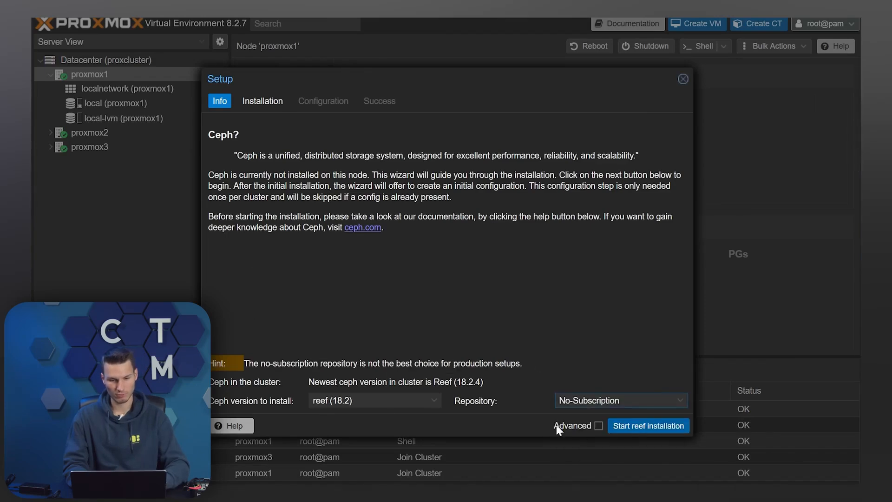
pyautogui.click(630, 431)
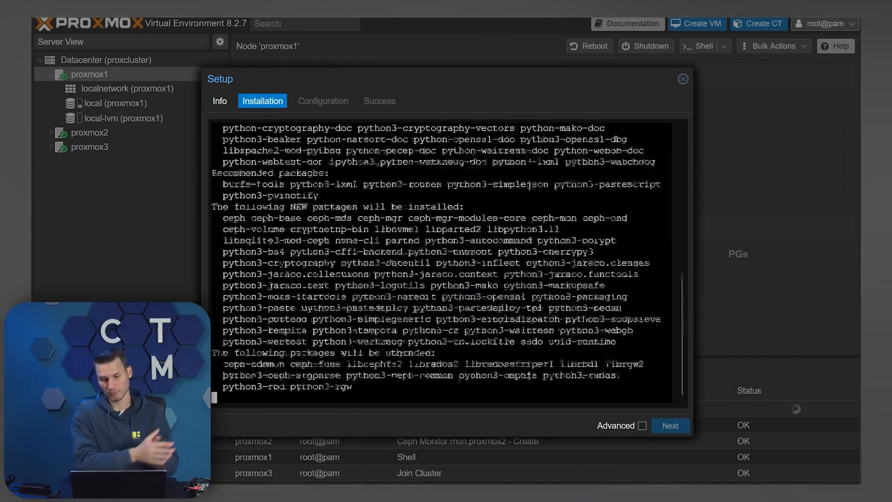
pyautogui.press('Return')
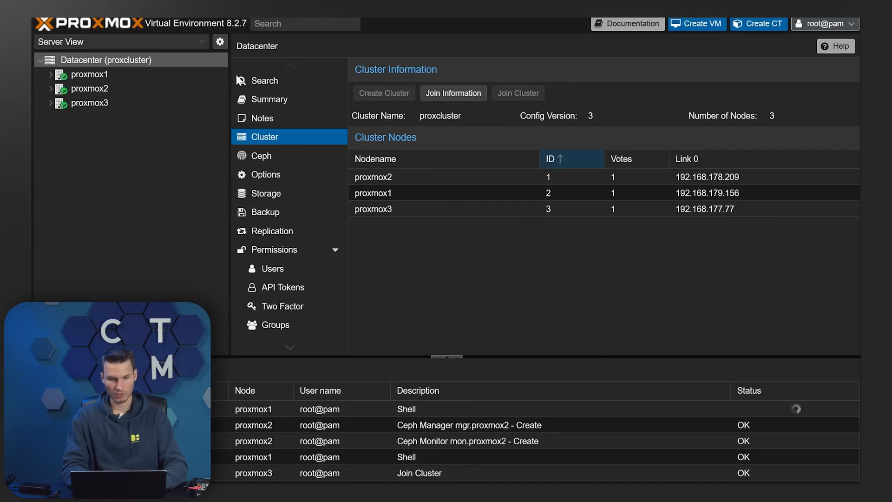
# Install Ceph reef on proxmox3 from the No-Subscription repository and complete its setup wizard
pyautogui.click(114, 102)
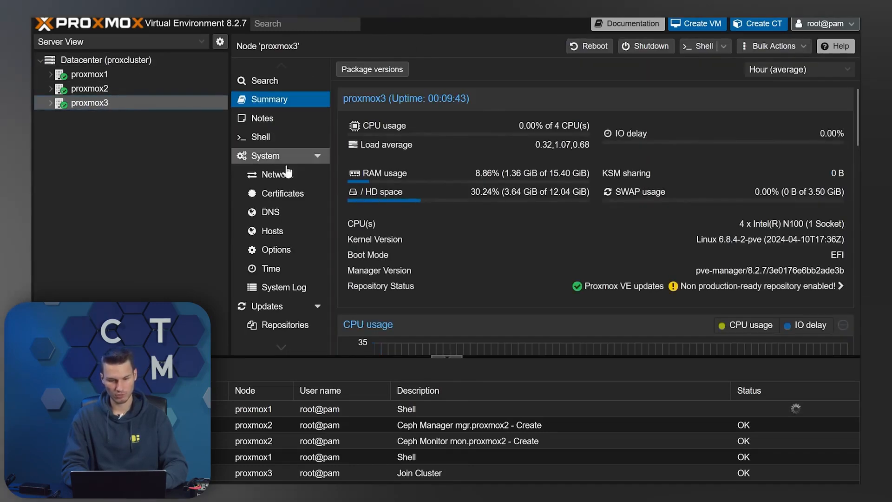
pyautogui.scroll(-4, 288, 262)
pyautogui.click(277, 274)
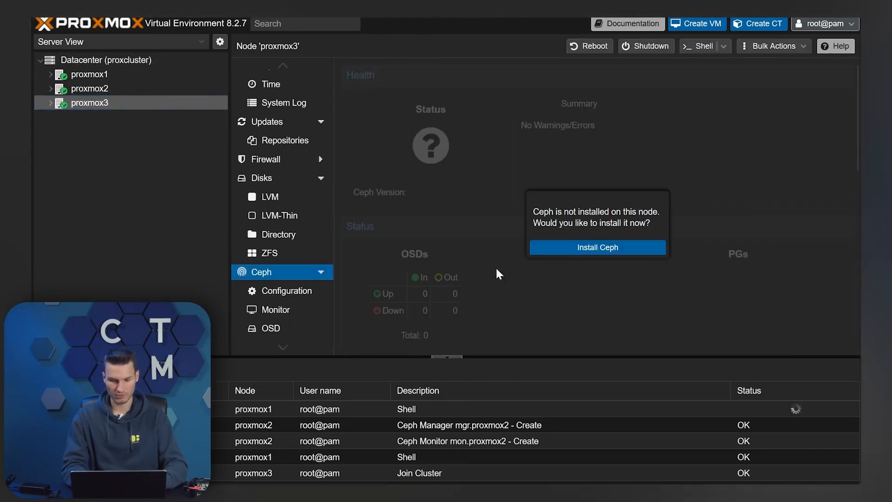
pyautogui.click(594, 247)
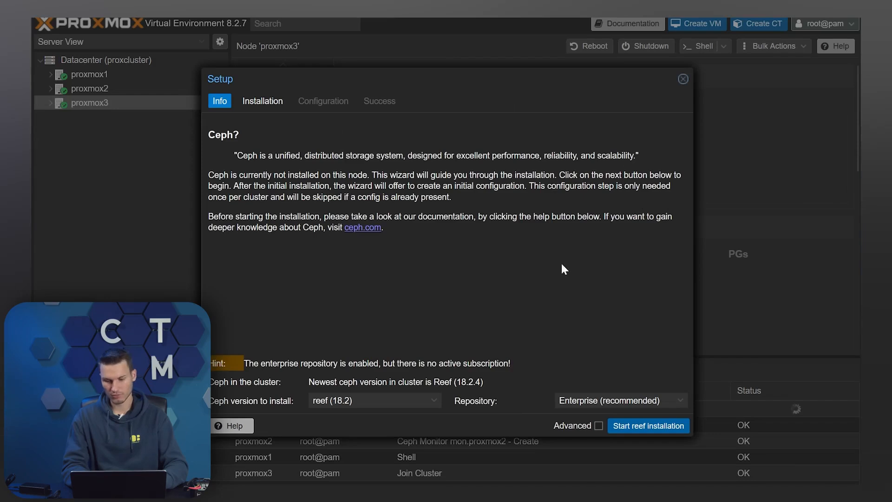
pyautogui.click(635, 396)
pyautogui.click(617, 432)
pyautogui.click(650, 426)
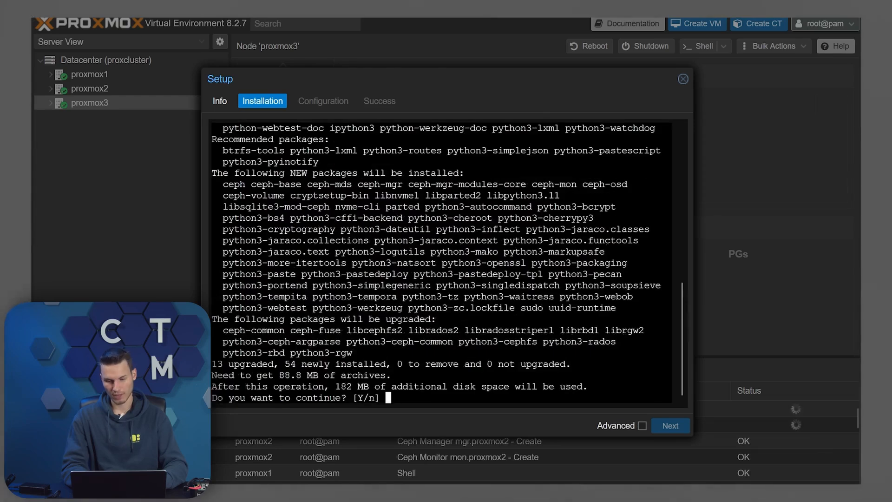
pyautogui.write('y')
pyautogui.press('Return')
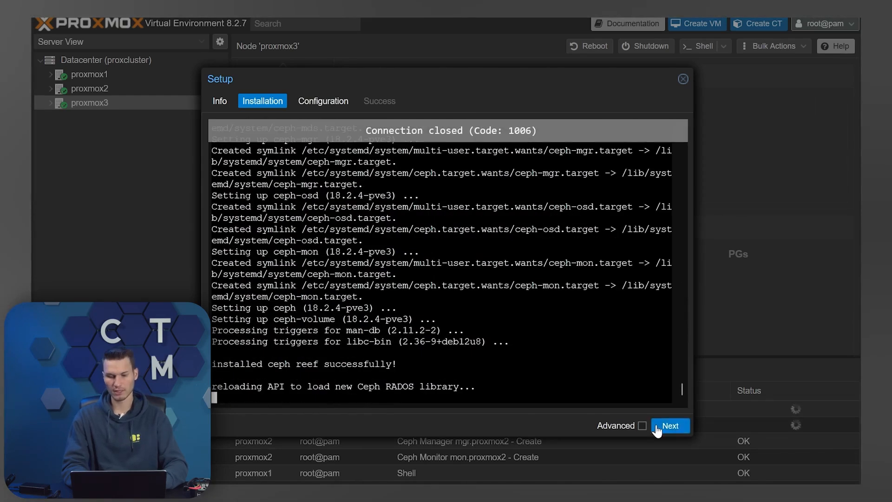
pyautogui.click(657, 427)
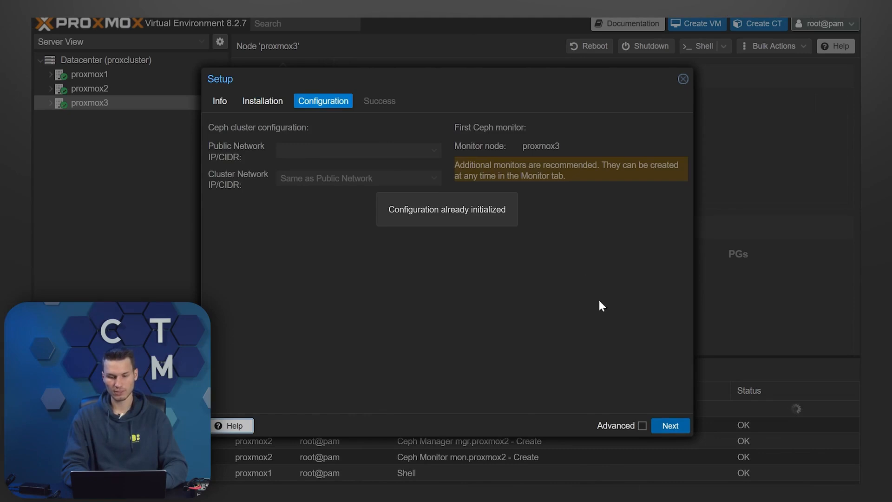
pyautogui.click(668, 426)
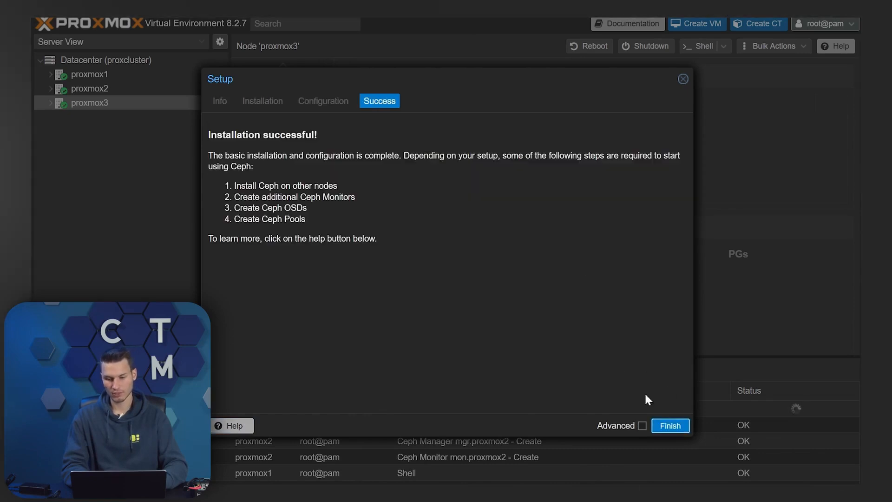
pyautogui.click(671, 426)
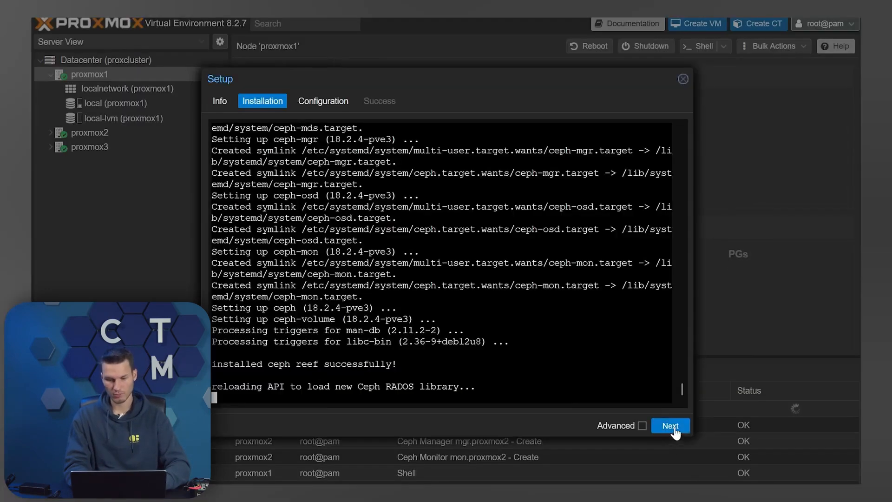
# Complete proxmox1's Ceph setup wizard and check proxmox3's Ceph health, showing HEALTH_WARN
pyautogui.click(669, 425)
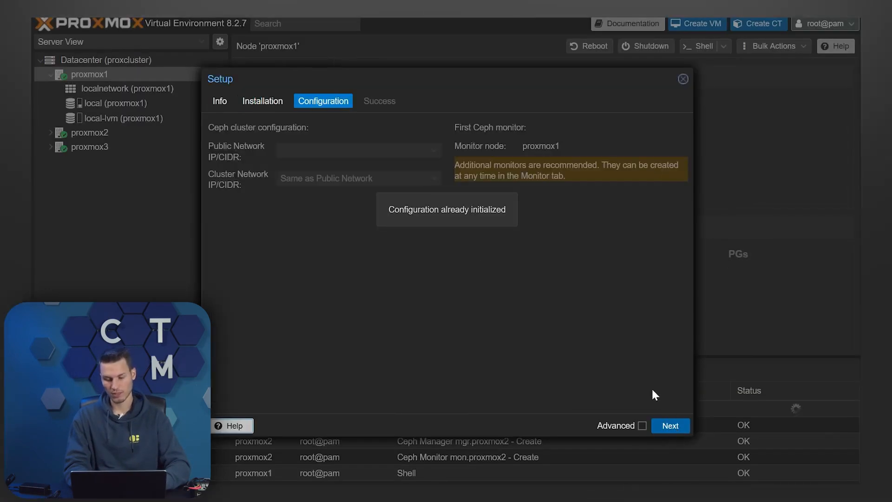
pyautogui.click(668, 427)
pyautogui.click(670, 426)
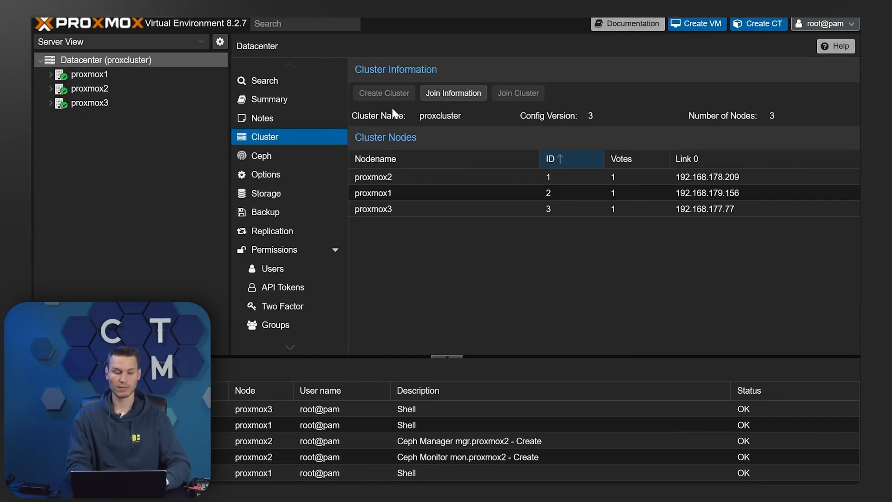
pyautogui.click(113, 90)
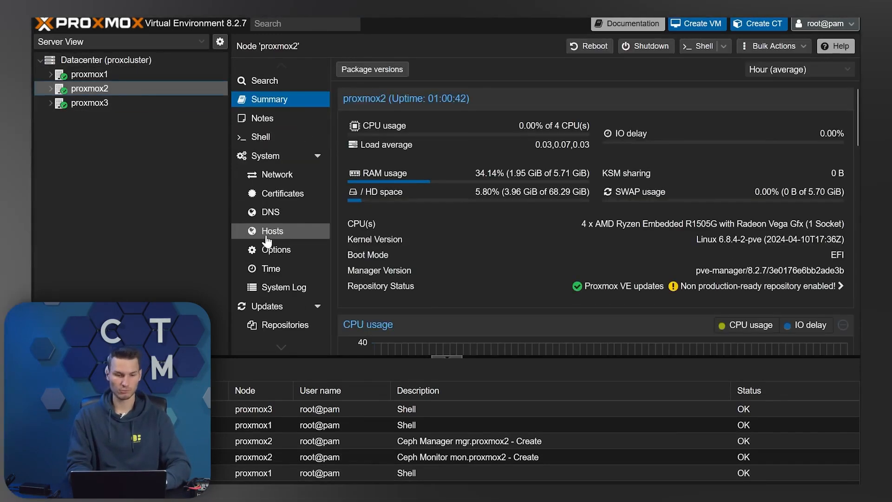
pyautogui.scroll(-5, 266, 240)
pyautogui.click(104, 103)
# Create a Ceph OSD on proxmox3 using disk /dev/nvme0n1p1
pyautogui.scroll(-5, 288, 191)
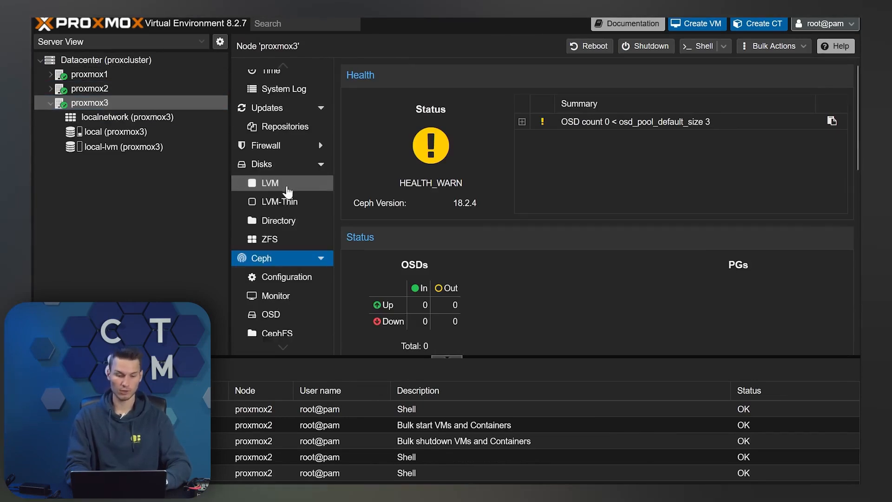
pyautogui.scroll(-3, 287, 191)
pyautogui.click(298, 251)
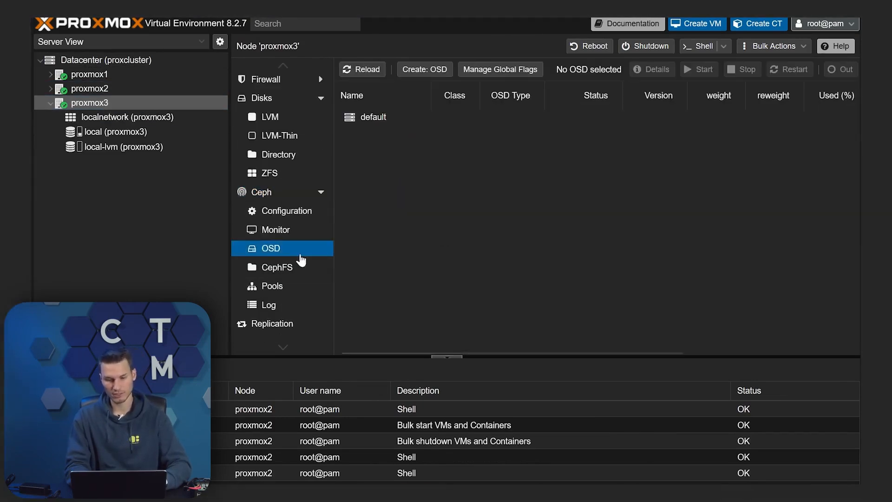
pyautogui.click(425, 69)
pyautogui.click(433, 225)
pyautogui.click(478, 262)
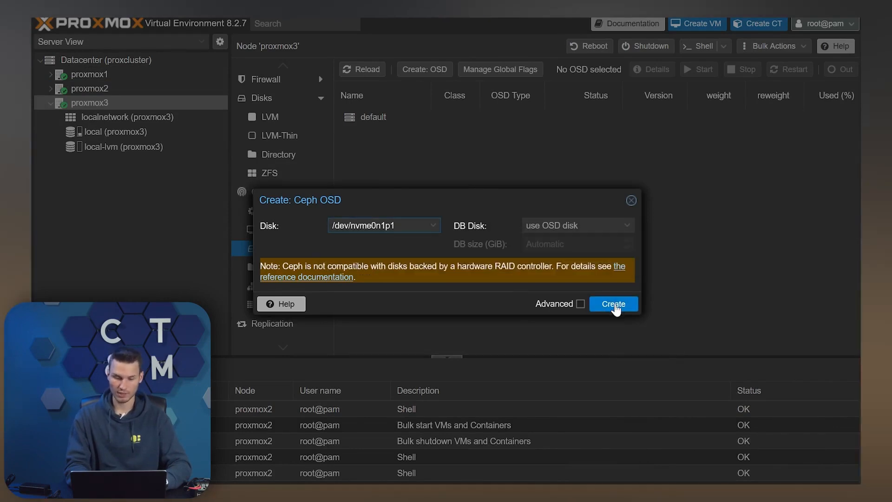
pyautogui.click(615, 305)
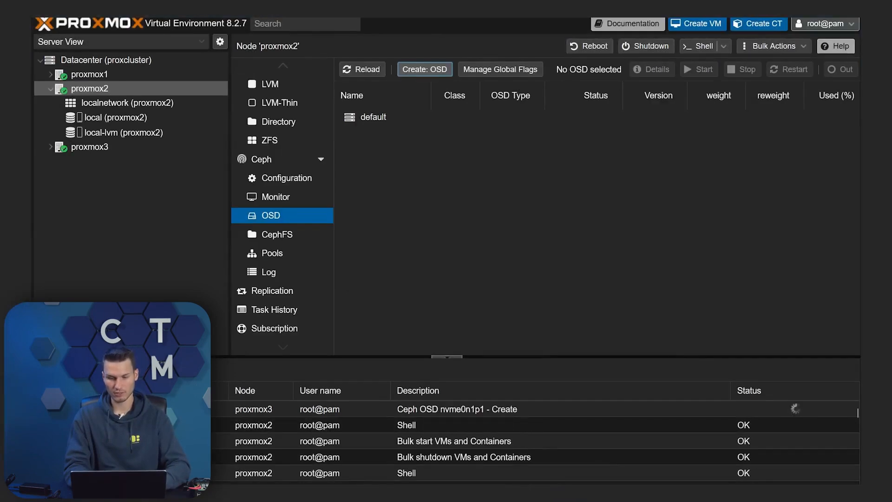
# Create OSDs on proxmox2's /dev/nvme0n1p1 and proxmox1's /dev/sda
pyautogui.click(425, 69)
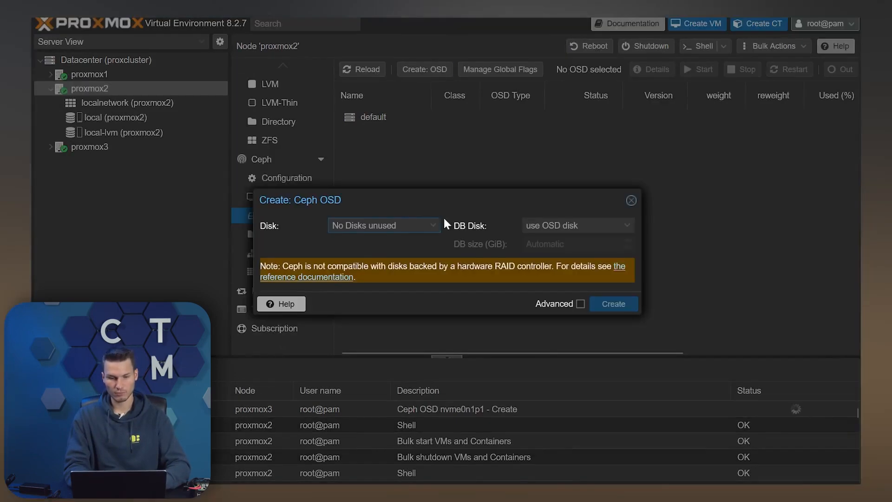
pyautogui.click(437, 226)
pyautogui.click(411, 260)
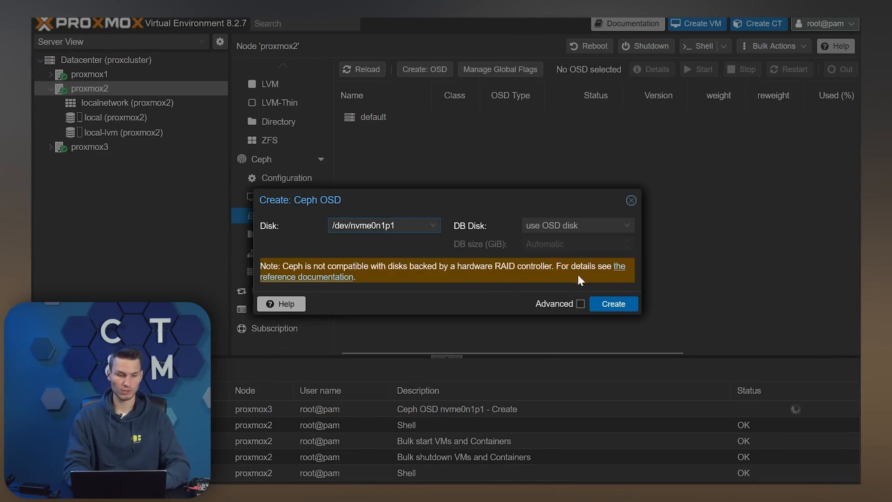
pyautogui.click(618, 304)
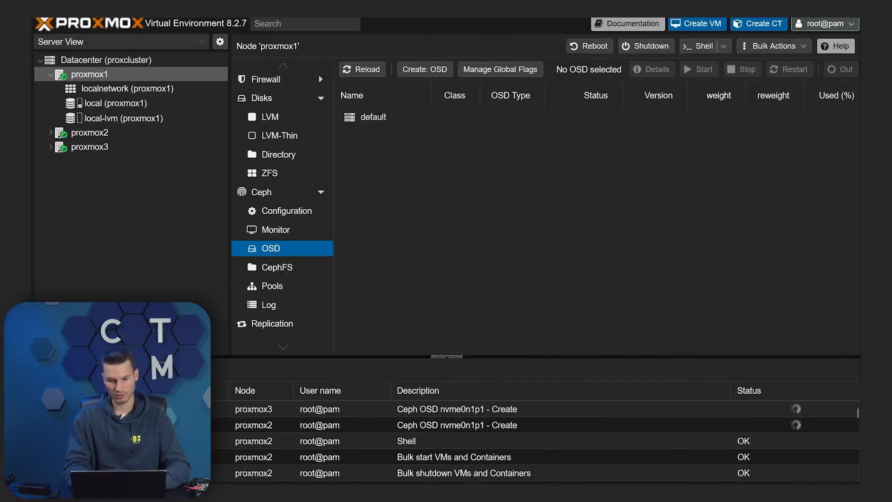
pyautogui.click(425, 69)
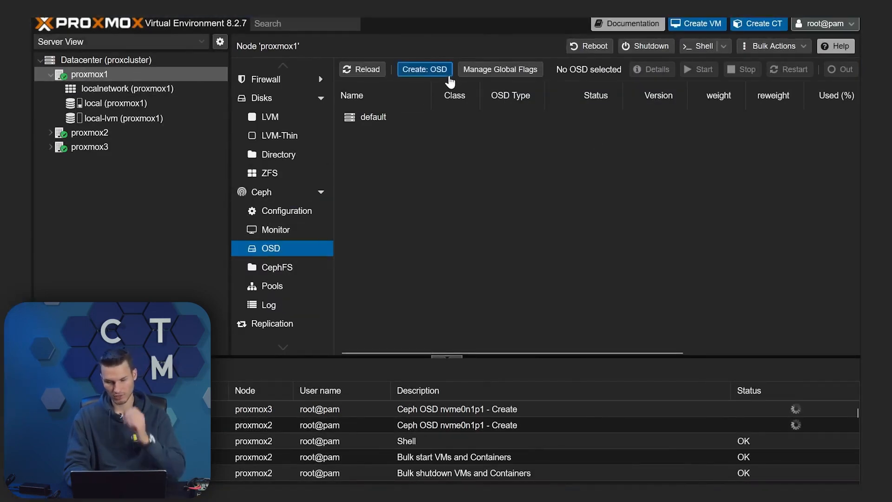
pyautogui.click(406, 227)
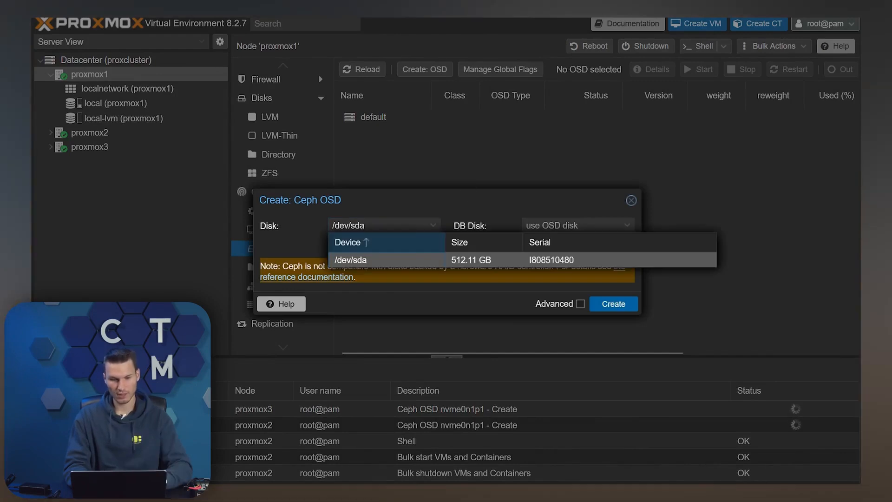
pyautogui.click(422, 259)
pyautogui.click(618, 304)
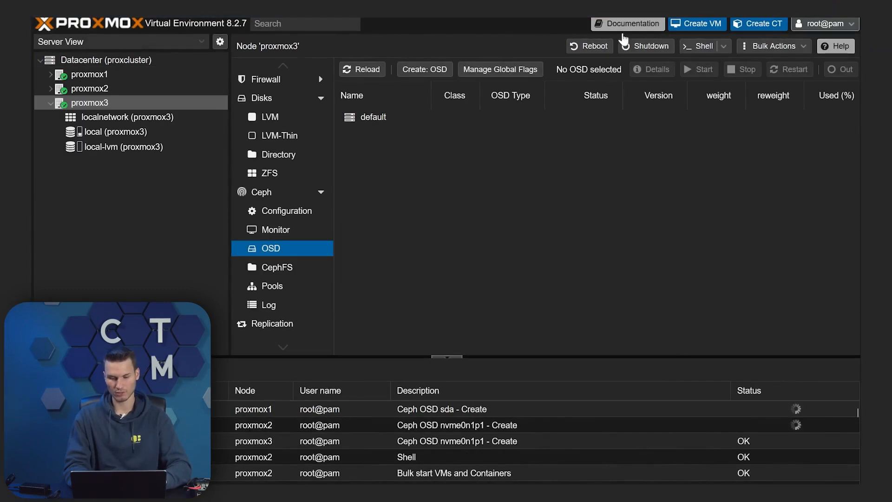
# Reload the OSD tree to confirm osd.0, osd.1 and osd.2 are up and in
pyautogui.click(362, 69)
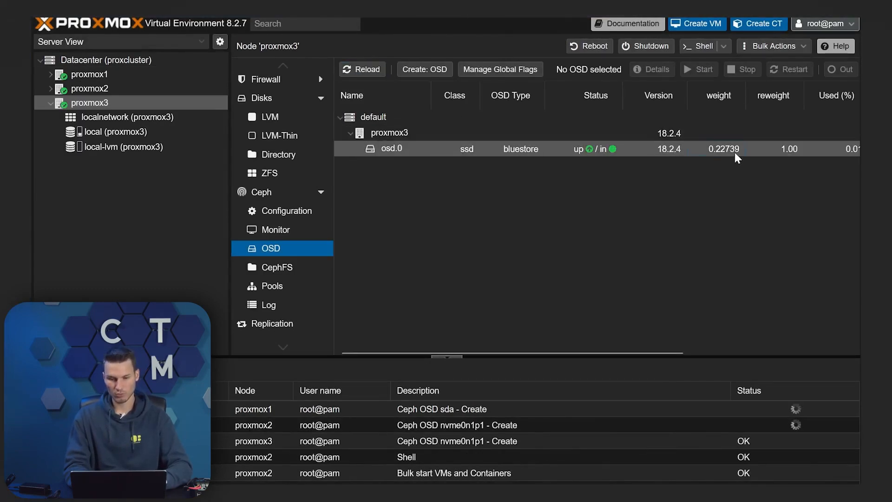
pyautogui.click(735, 152)
pyautogui.click(363, 70)
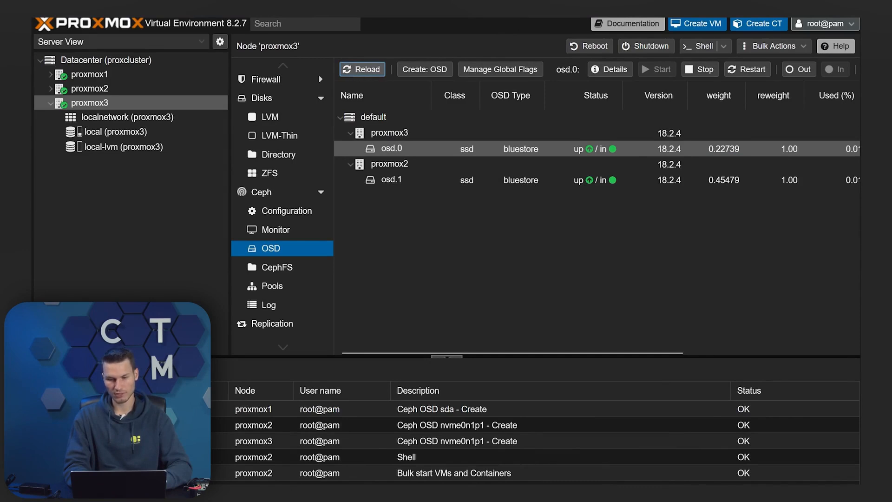
pyautogui.click(360, 69)
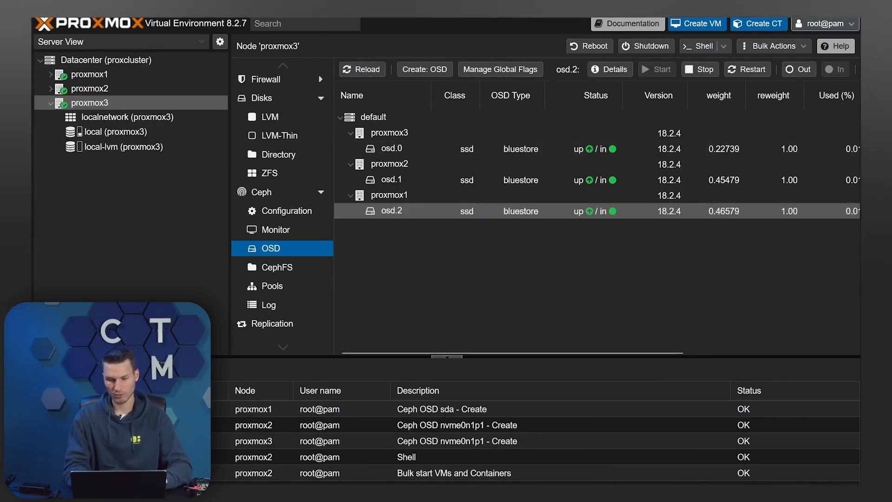
pyautogui.click(259, 232)
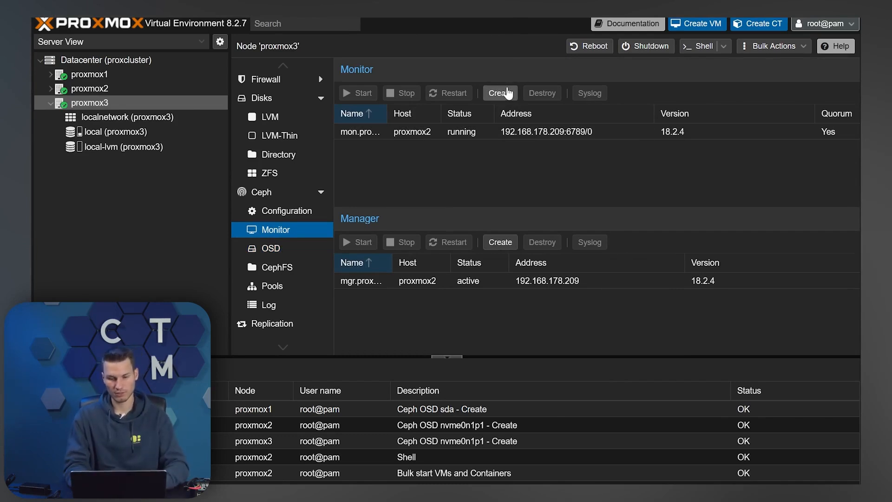
# Create a Ceph monitor on proxmox3 next to mon.proxmox2
pyautogui.click(500, 93)
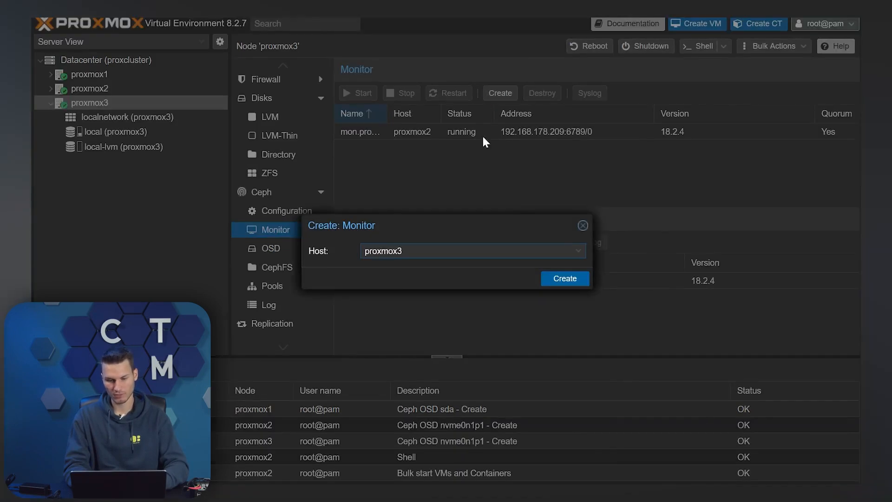
pyautogui.click(563, 278)
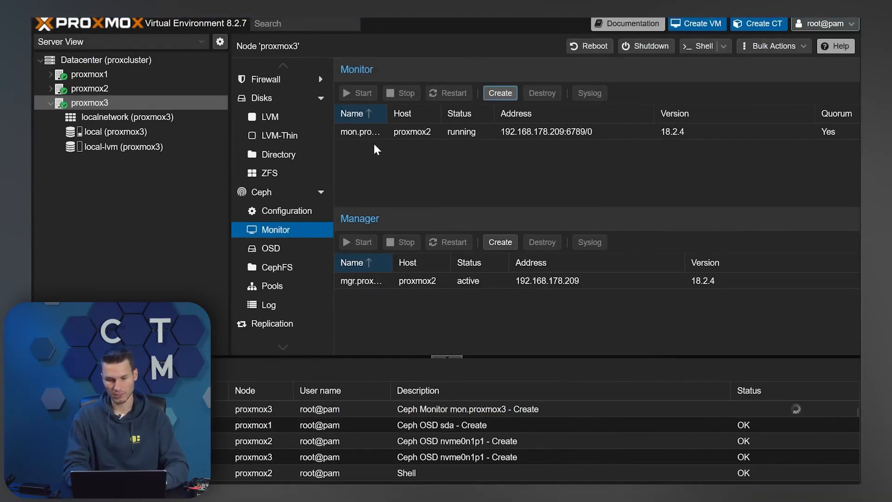
pyautogui.click(416, 133)
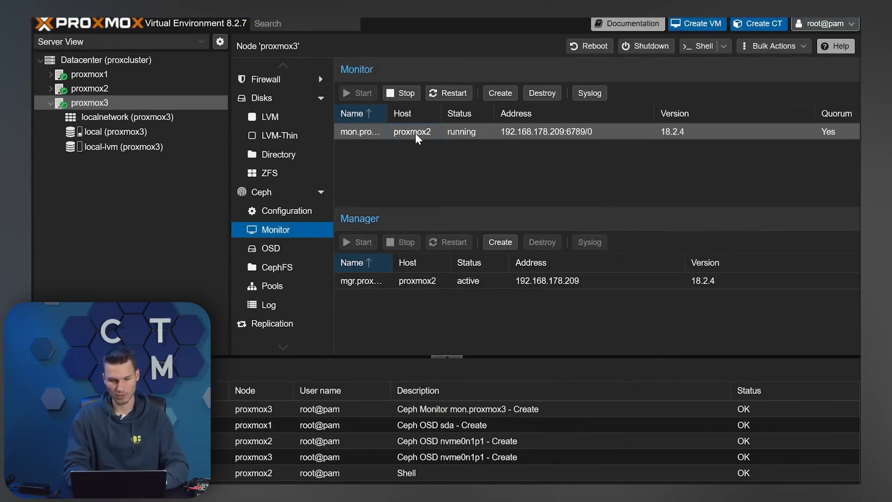
# Add another Ceph monitor with host proxmox1
pyautogui.click(112, 78)
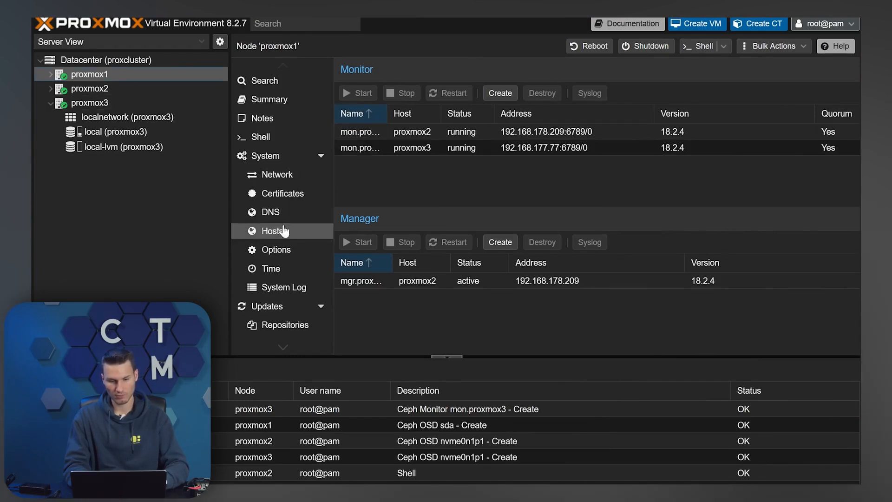
pyautogui.scroll(-5, 272, 251)
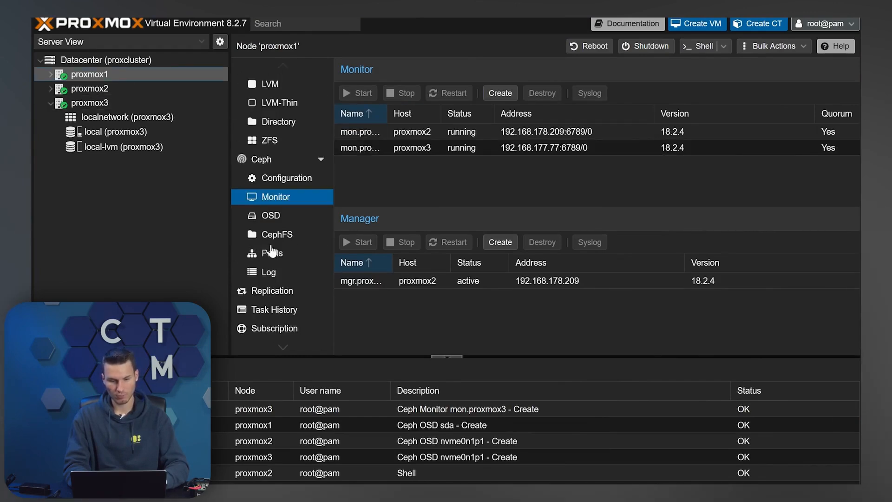
pyautogui.click(496, 96)
pyautogui.click(565, 279)
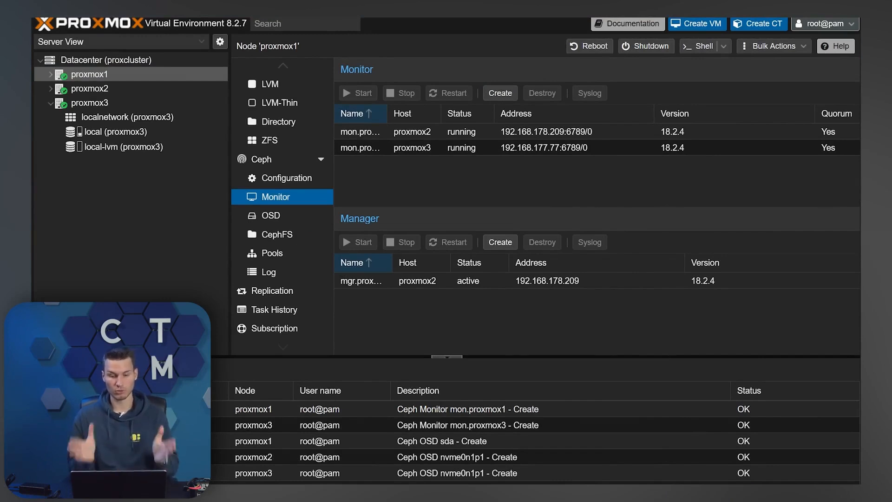
# Create Ceph pool proxpool with size 3, added as storage
pyautogui.click(287, 253)
pyautogui.click(355, 70)
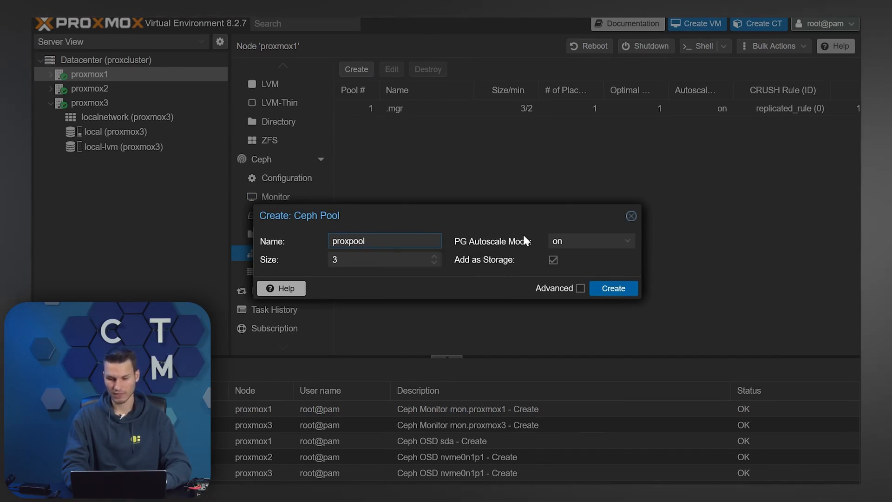
pyautogui.click(622, 289)
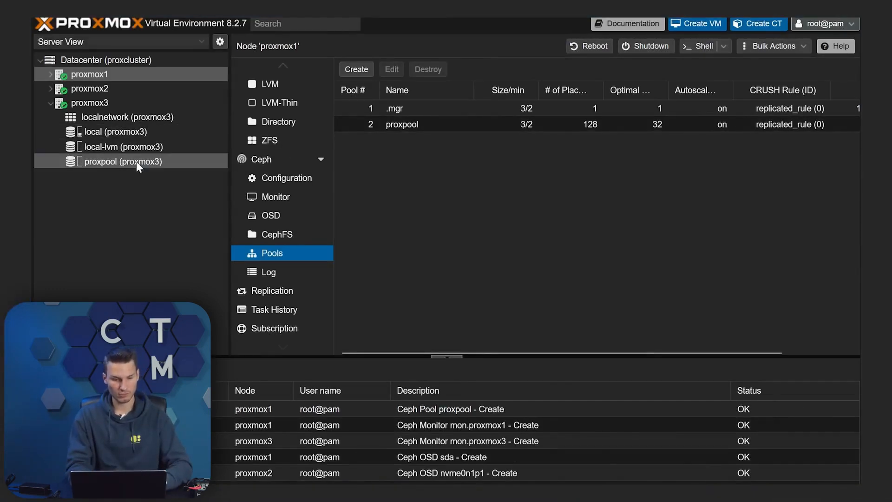
# Verify the 399.65 GB proxpool storage appears under each node, finishing on proxmox3
pyautogui.click(136, 161)
pyautogui.click(50, 88)
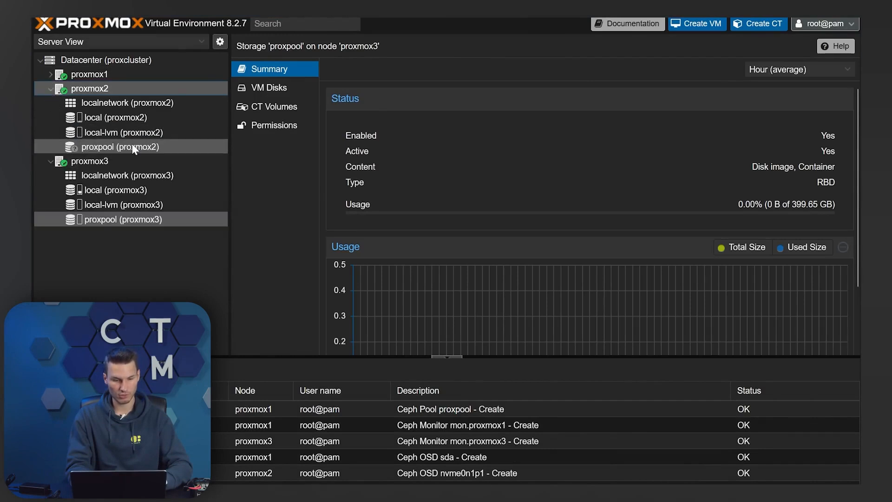
pyautogui.click(133, 145)
pyautogui.click(50, 74)
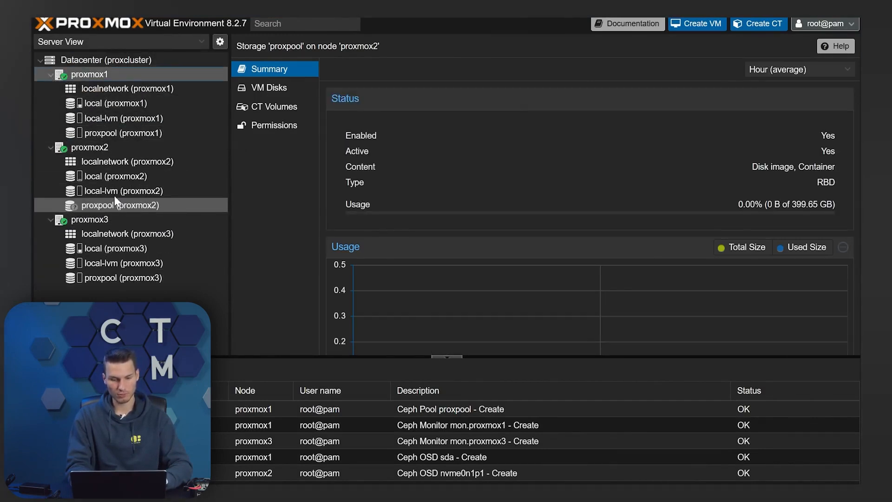
pyautogui.click(124, 214)
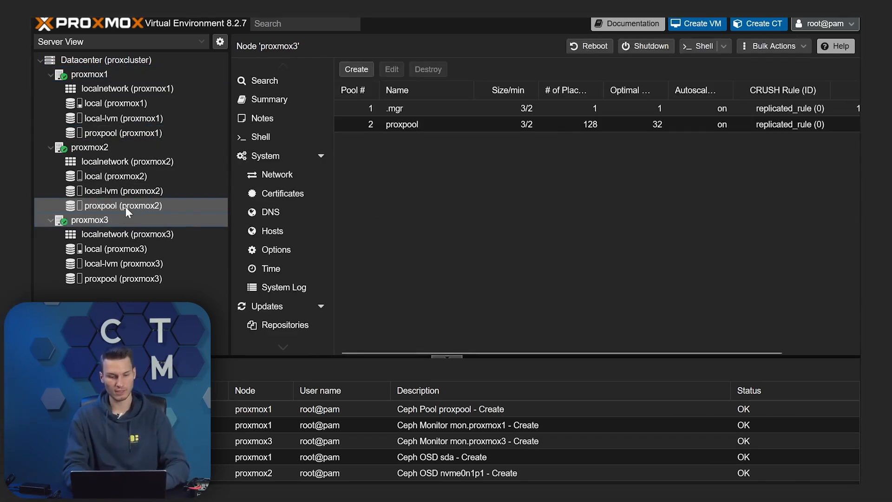
pyautogui.click(125, 207)
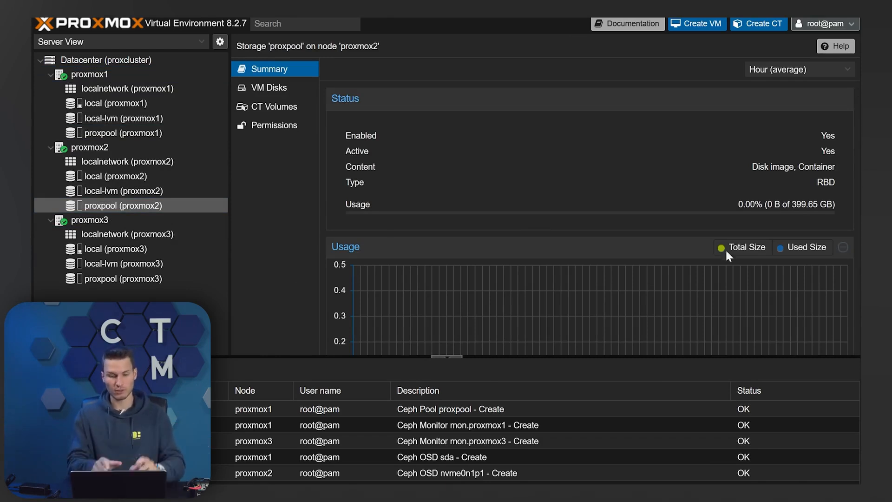
pyautogui.click(127, 63)
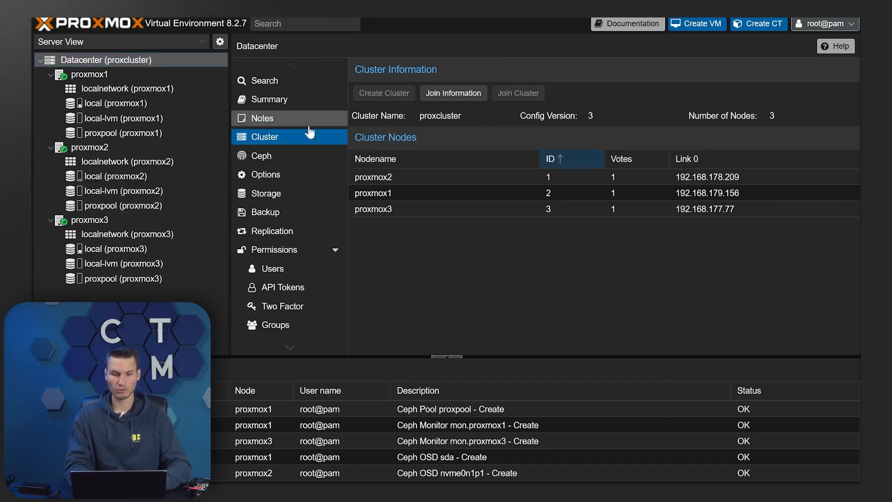
pyautogui.click(134, 74)
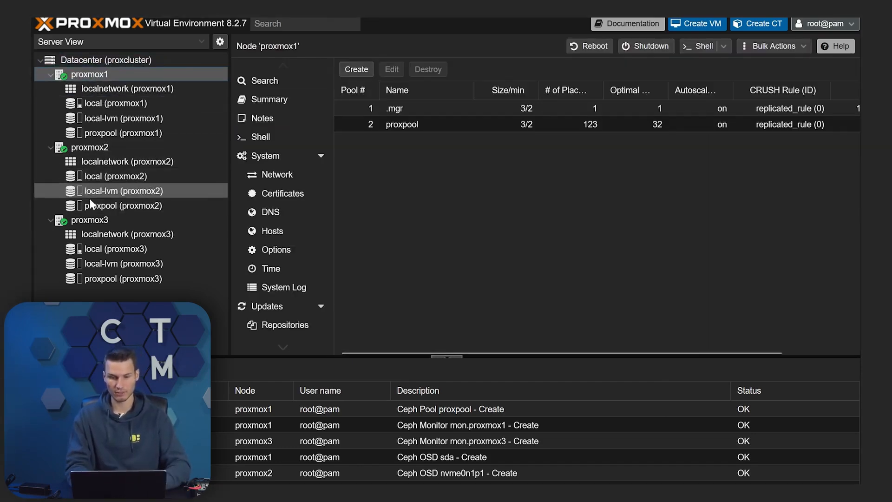
pyautogui.click(79, 220)
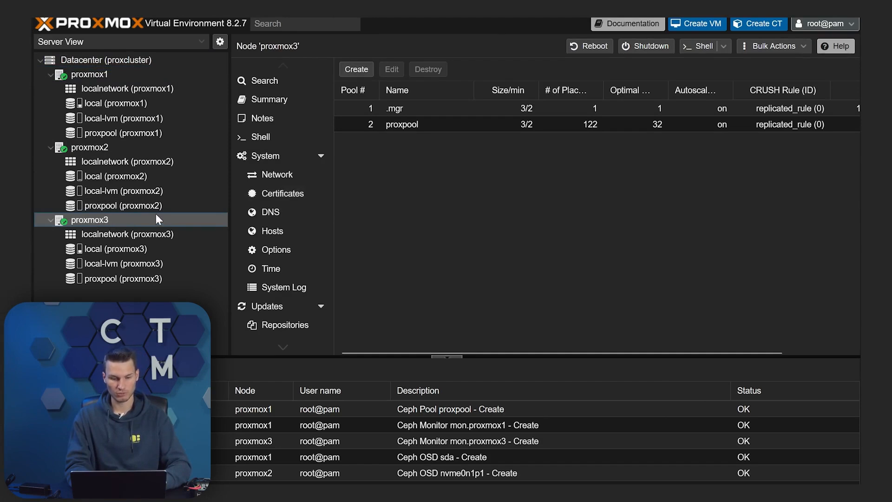
pyautogui.scroll(-3, 298, 138)
pyautogui.scroll(3, 298, 138)
# Run the pasted HAOS helper-script wget command in proxmox3's shell with advanced settings
pyautogui.click(261, 136)
pyautogui.rightClick(669, 162)
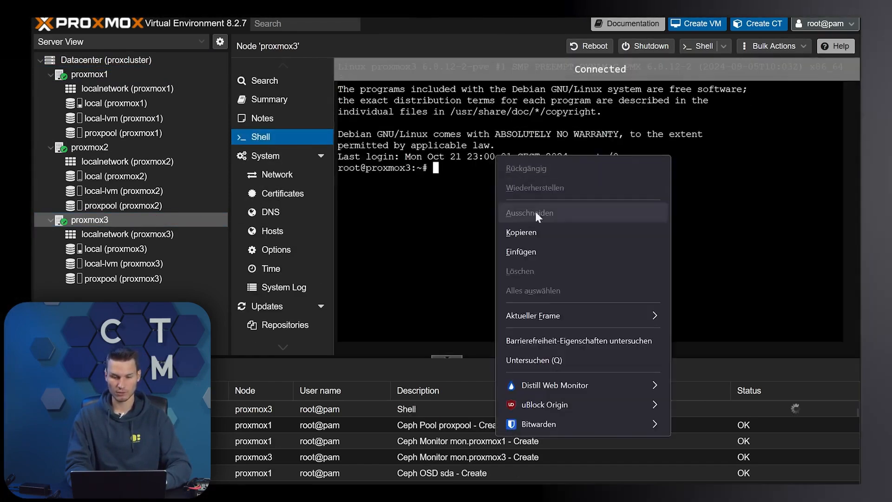
pyautogui.click(688, 247)
pyautogui.press('Return')
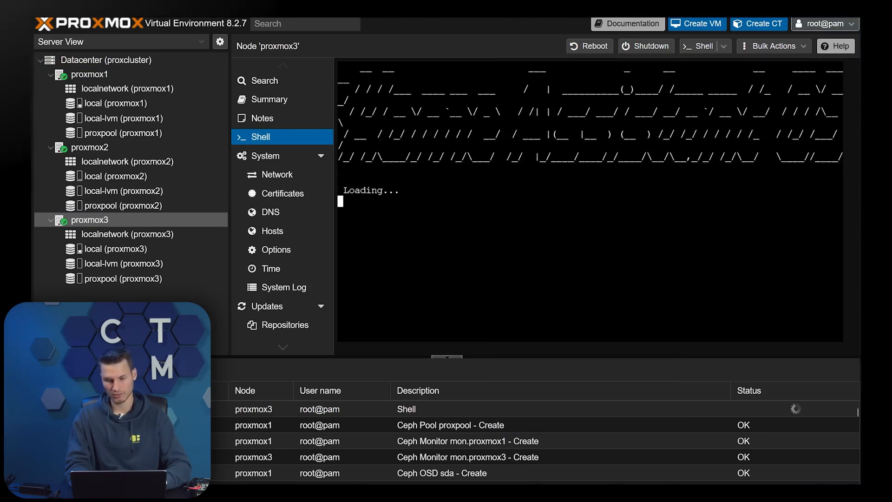
pyautogui.press('Tab')
pyautogui.press('Return')
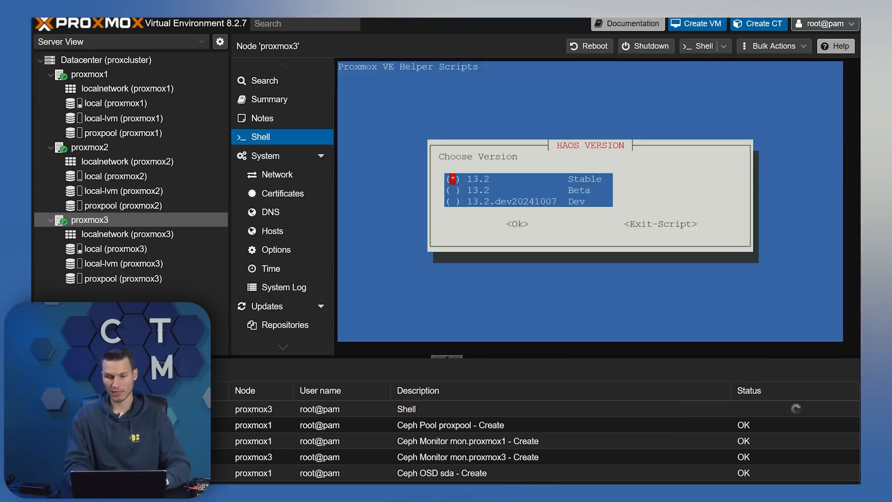
# Accept HAOS 13.2 Stable, VM ID 100, i440fx, Write Through cache, default hostname and CPU
pyautogui.press('Tab')
pyautogui.press('Return')
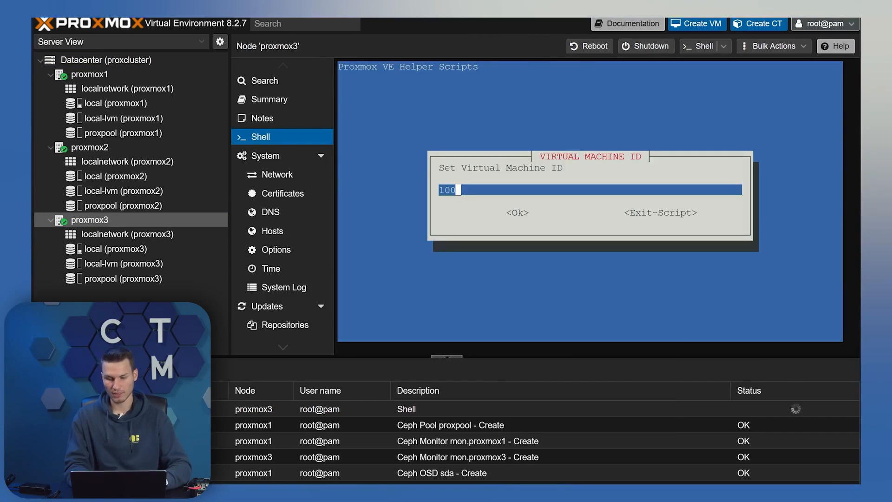
pyautogui.press('Tab')
pyautogui.press('Return')
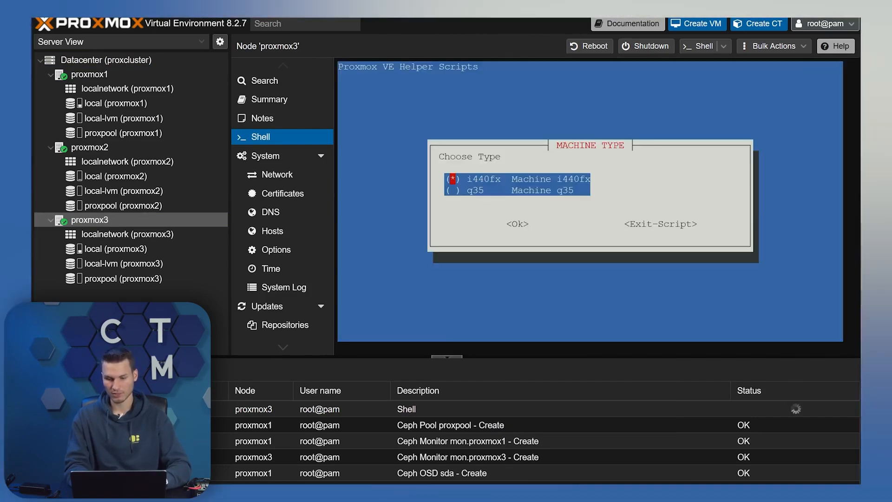
pyautogui.press('Tab')
pyautogui.press('Return')
pyautogui.press('Tab')
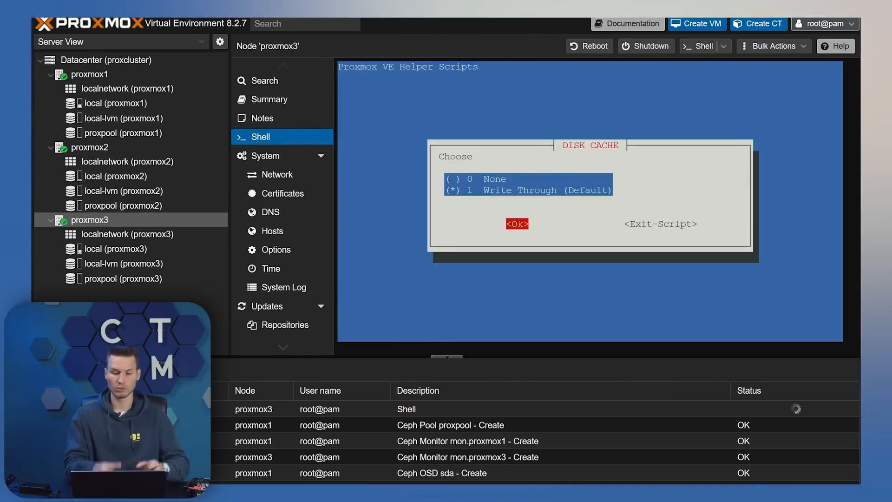
pyautogui.press('Return')
pyautogui.press('Return')
pyautogui.press('Tab')
pyautogui.press('Return')
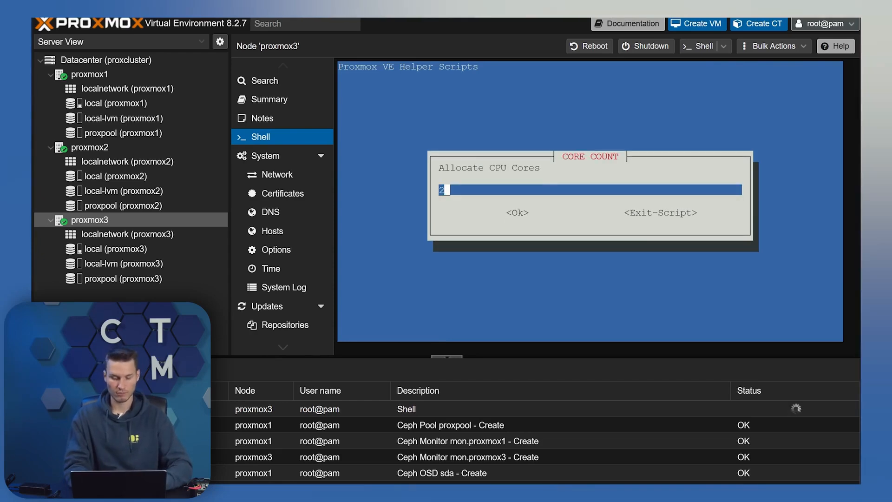
pyautogui.press('Tab')
# Keep default memory, vmbr0 bridge, MAC, VLAN and MTU, start on creation, and store the disk on proxpool
pyautogui.press('Return')
pyautogui.press('Tab')
pyautogui.press('Return')
pyautogui.press('Tab')
pyautogui.press('Return')
pyautogui.press('Tab')
pyautogui.press('Return')
pyautogui.press('Tab')
pyautogui.press('Return')
pyautogui.press('Tab')
pyautogui.press('Return')
pyautogui.press('Return')
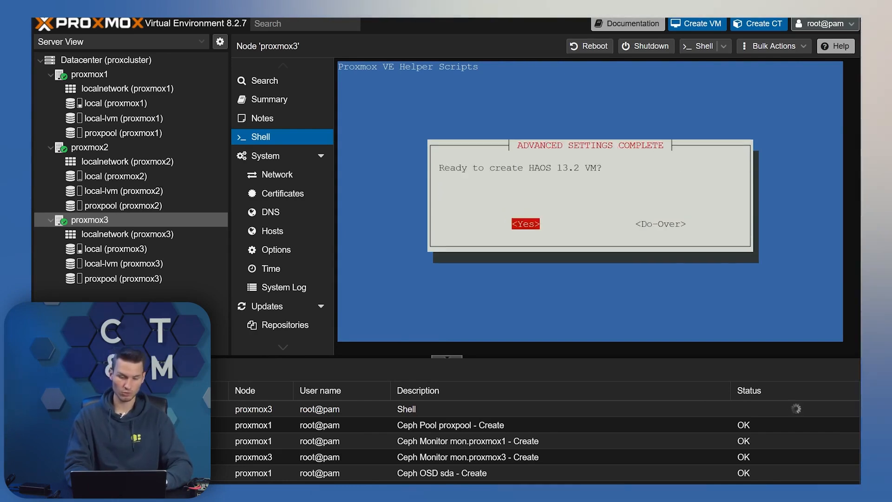
pyautogui.press('Return')
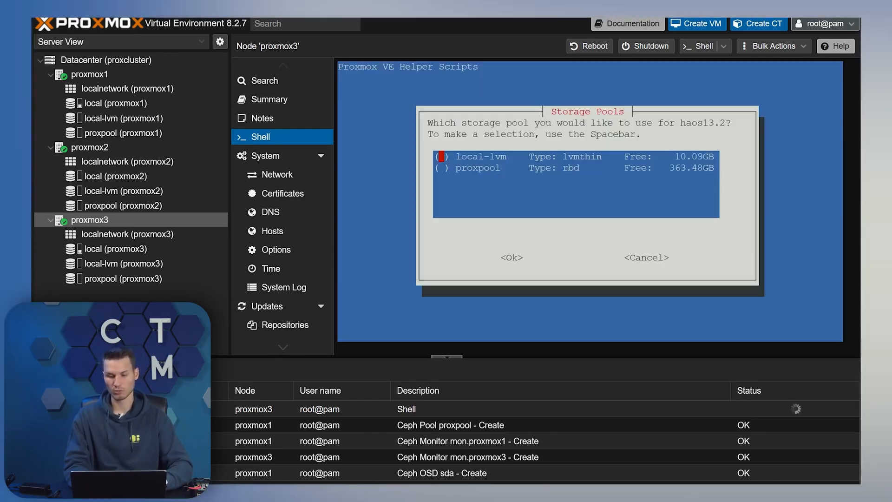
pyautogui.press('Tab')
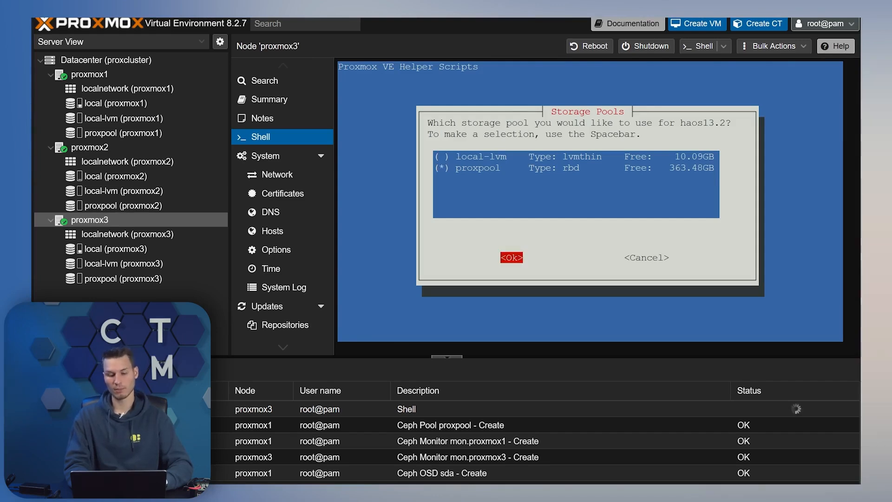
pyautogui.press('Return')
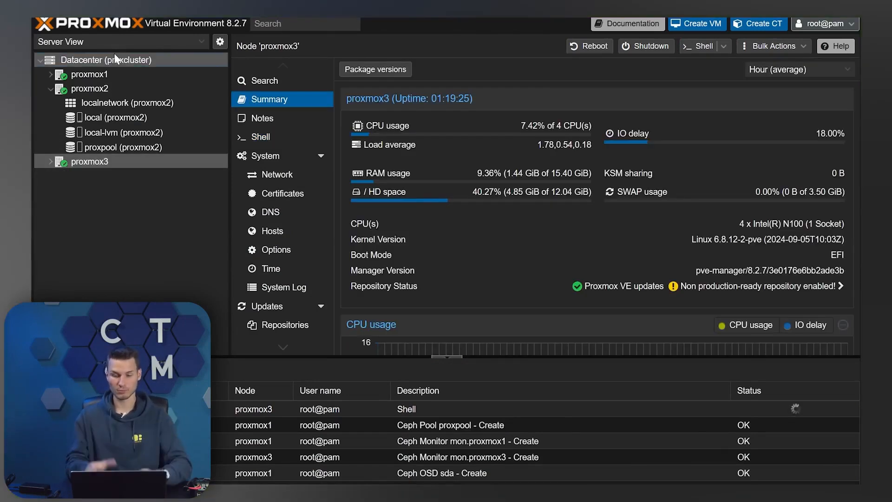
# Go to the HA Groups list under Datacenter high availability
pyautogui.click(133, 60)
pyautogui.scroll(-3, 299, 154)
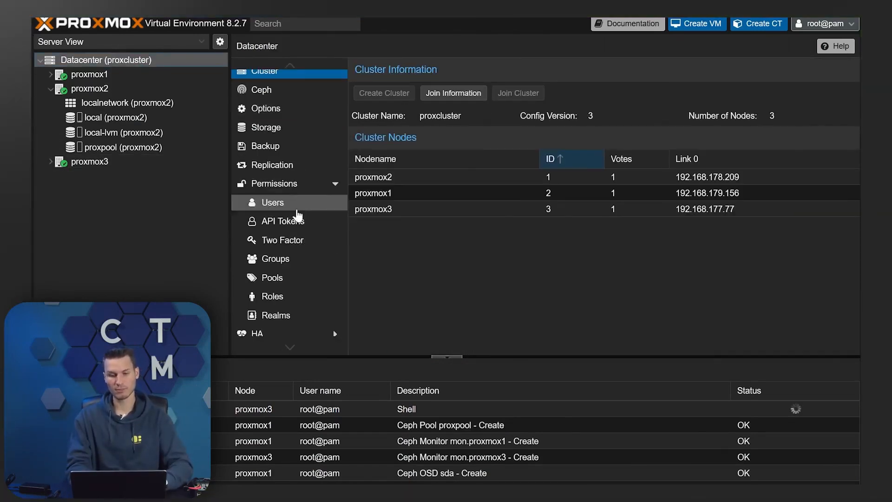
pyautogui.scroll(-5, 300, 219)
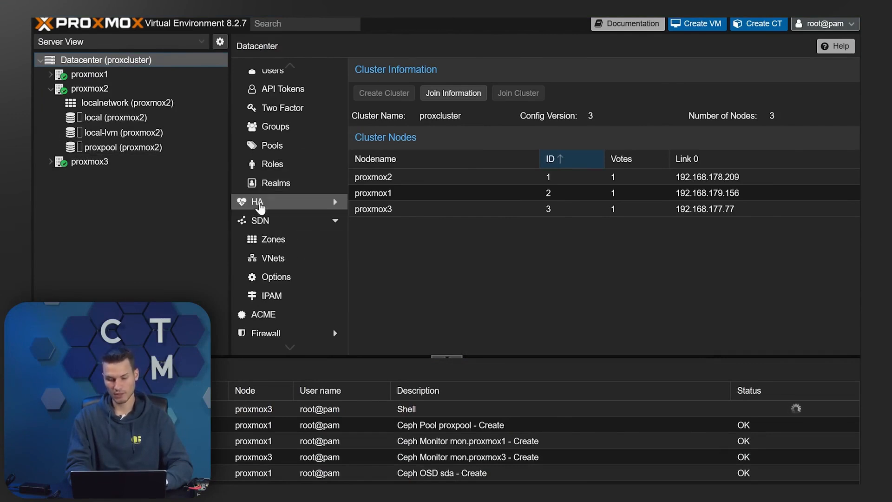
pyautogui.click(278, 202)
pyautogui.click(281, 223)
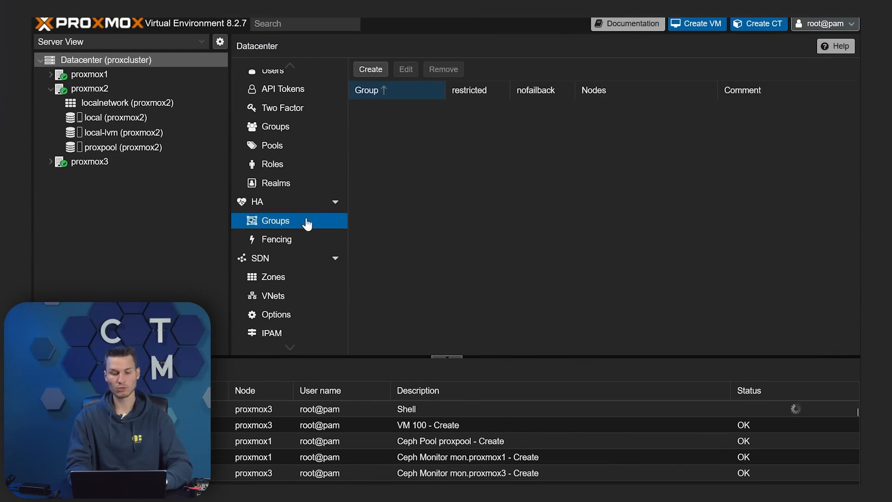
# Create HA group 'group' with proxmox1, proxmox2, proxmox3, giving proxmox3 priority 1
pyautogui.click(367, 70)
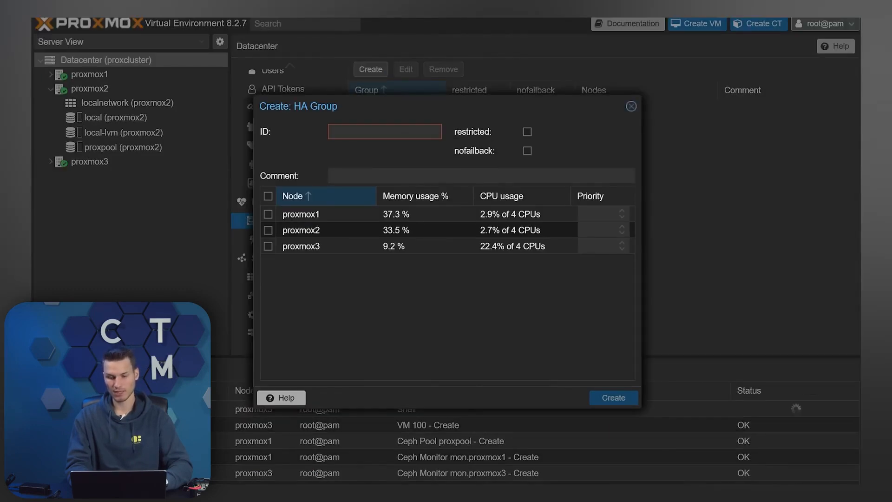
pyautogui.write('group')
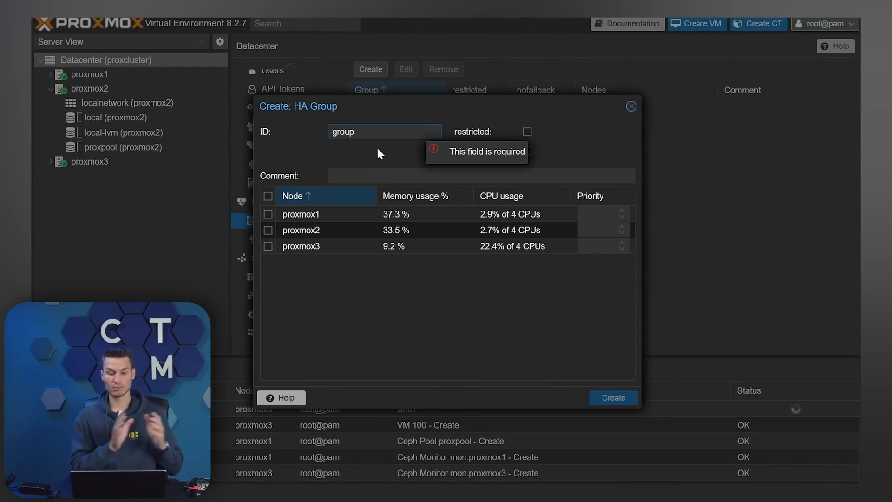
pyautogui.click(268, 196)
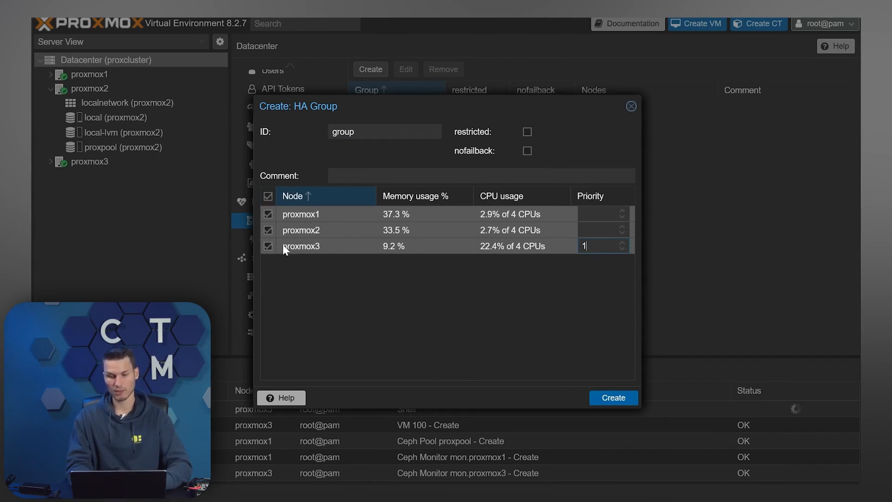
pyautogui.click(601, 394)
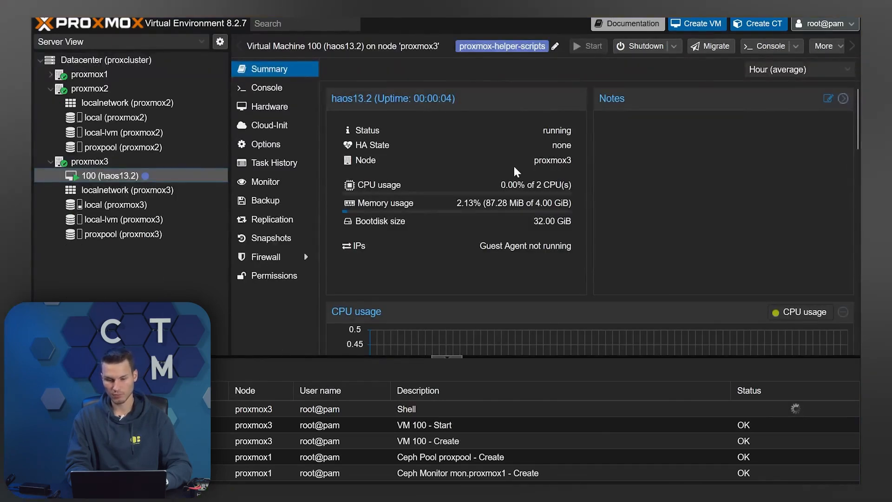
pyautogui.click(263, 88)
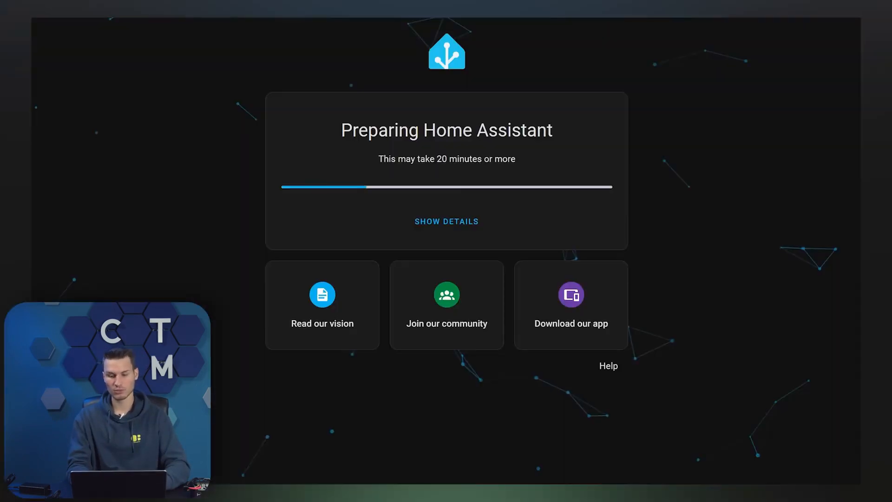
# Expand the Home Assistant setup log details and begin creating a new smart home
pyautogui.click(479, 220)
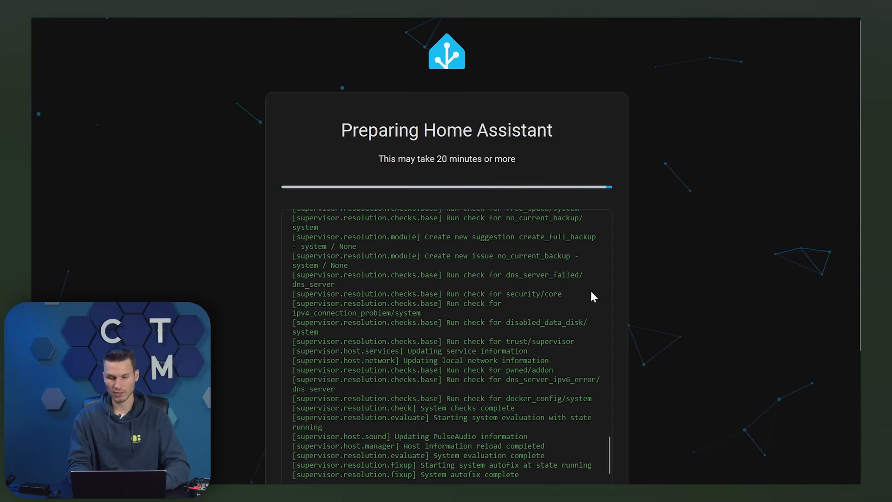
pyautogui.scroll(-3, 604, 279)
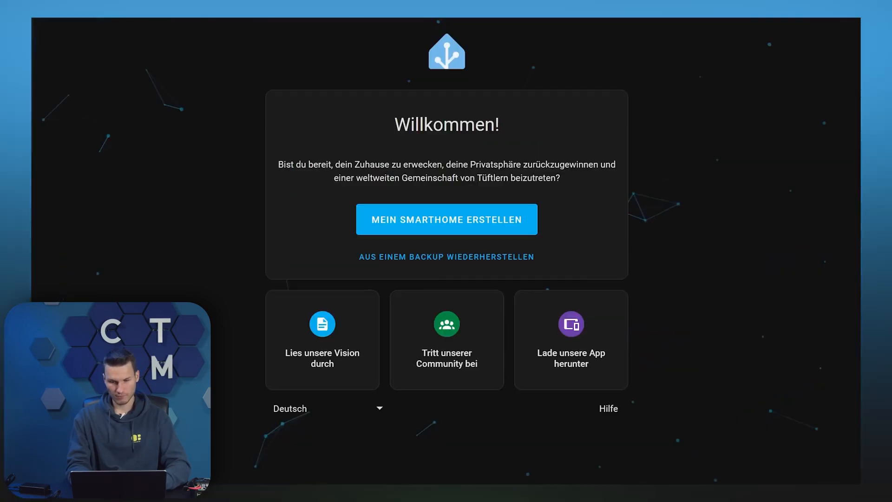
pyautogui.click(442, 223)
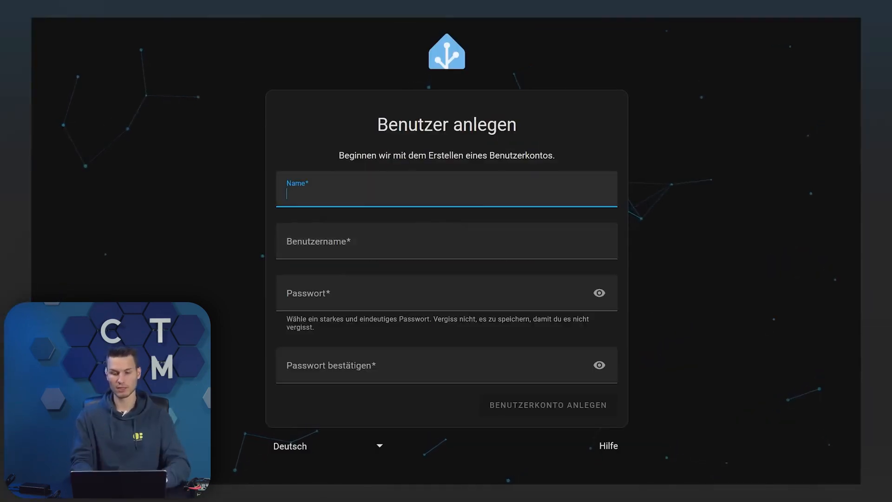
# Fill in the first user's name, username and password for the new account
pyautogui.write('Testin')
pyautogui.press('Tab')
pyautogui.press('Tab')
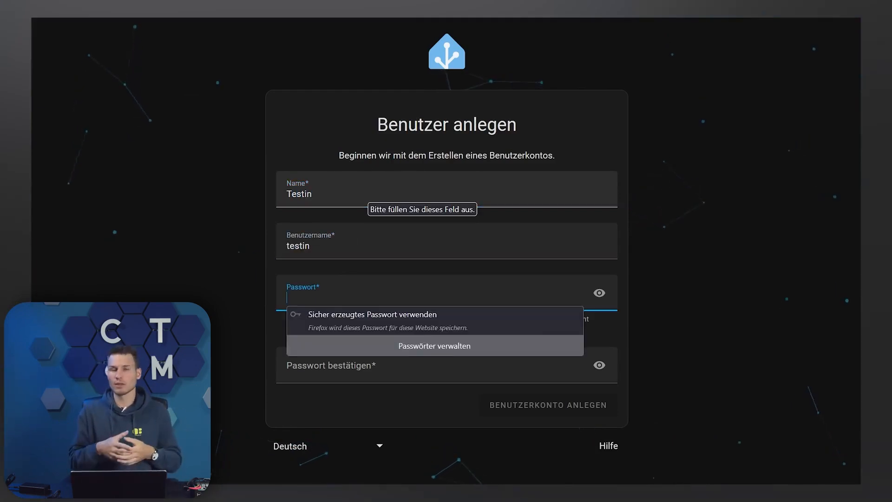
pyautogui.hotkey('shift', 'Tab')
pyautogui.hotkey('shift', 'Tab')
pyautogui.write('Test')
pyautogui.press('Tab')
pyautogui.press('Tab')
pyautogui.write('tes')
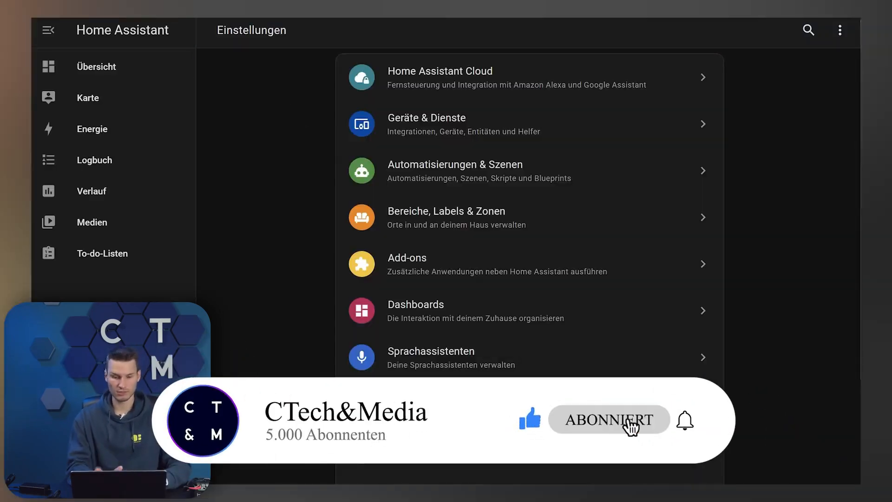
pyautogui.scroll(-3, 487, 167)
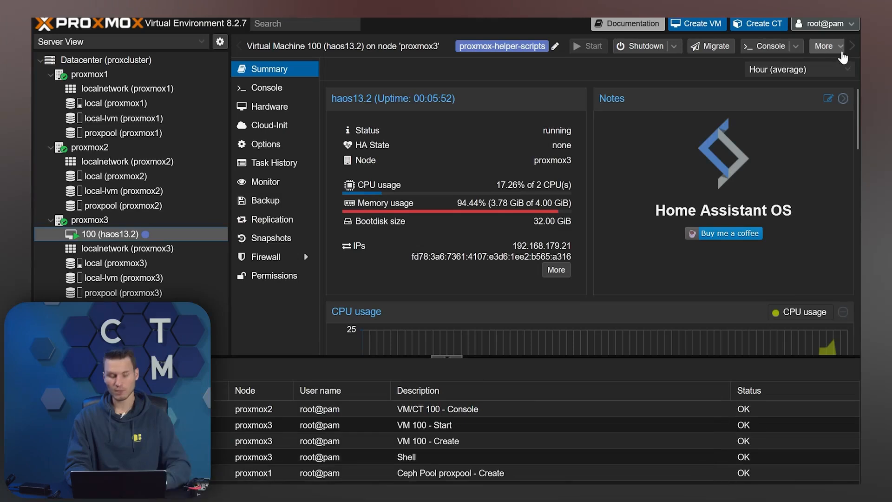
# Add VM 100 as an HA resource in group 'group' with requested state started
pyautogui.click(841, 49)
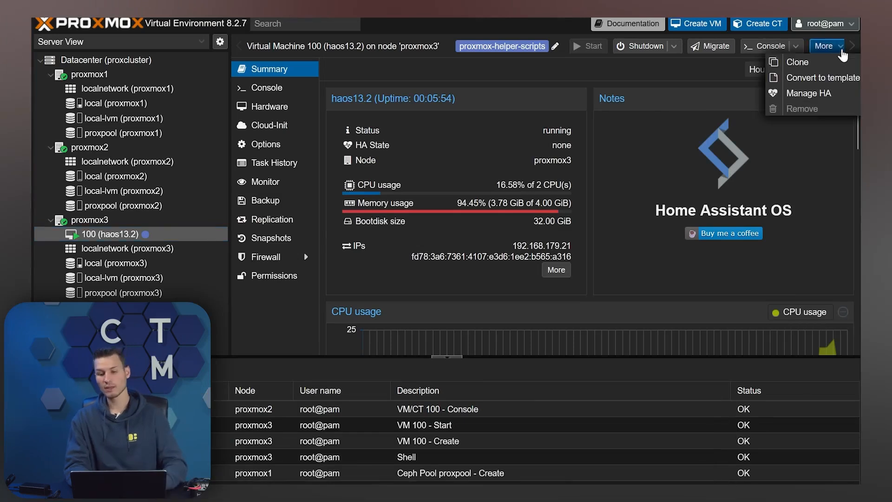
pyautogui.click(804, 95)
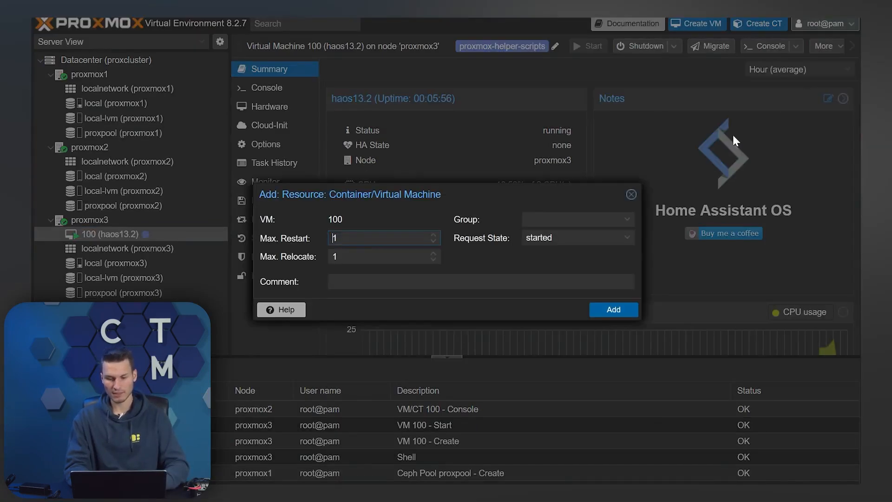
pyautogui.click(576, 219)
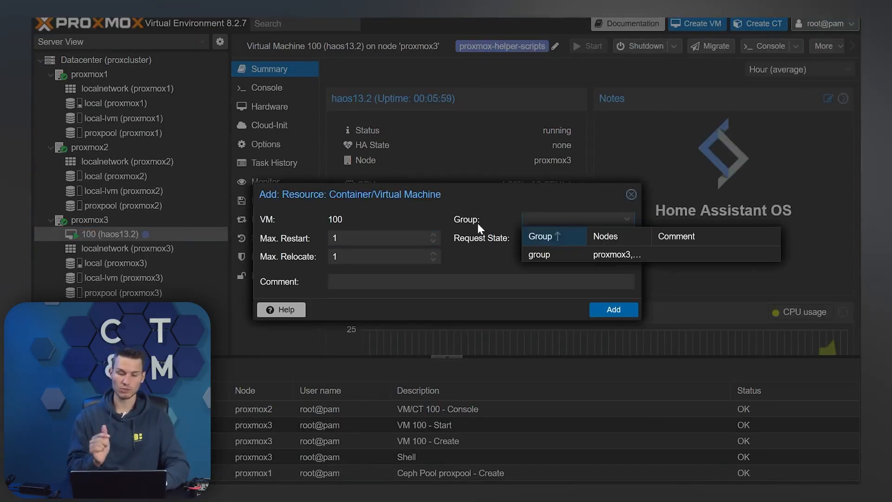
pyautogui.click(551, 253)
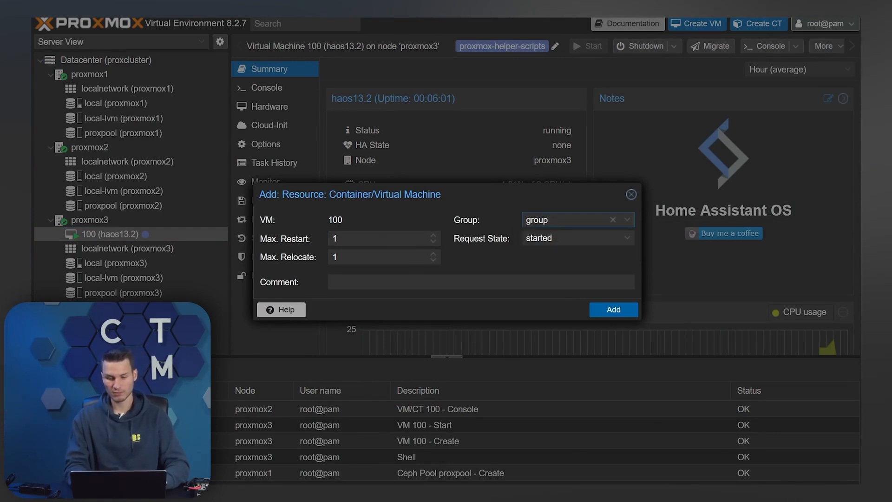
pyautogui.click(576, 238)
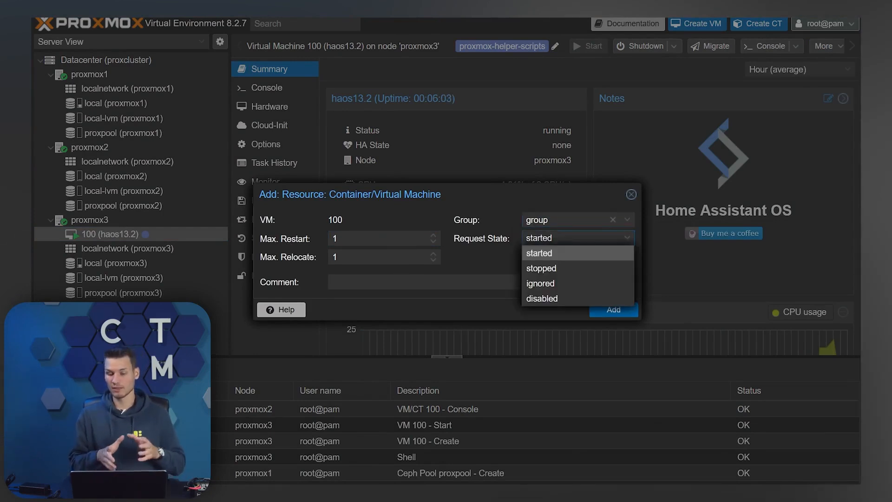
pyautogui.click(474, 197)
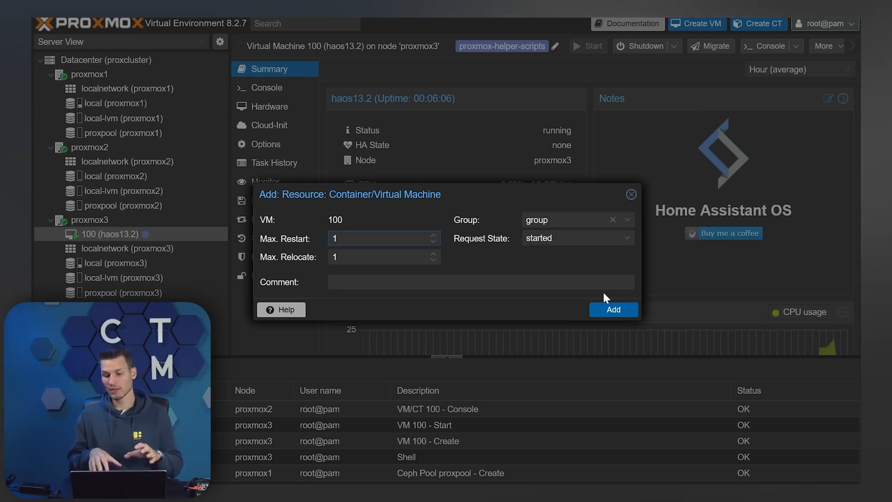
pyautogui.click(614, 311)
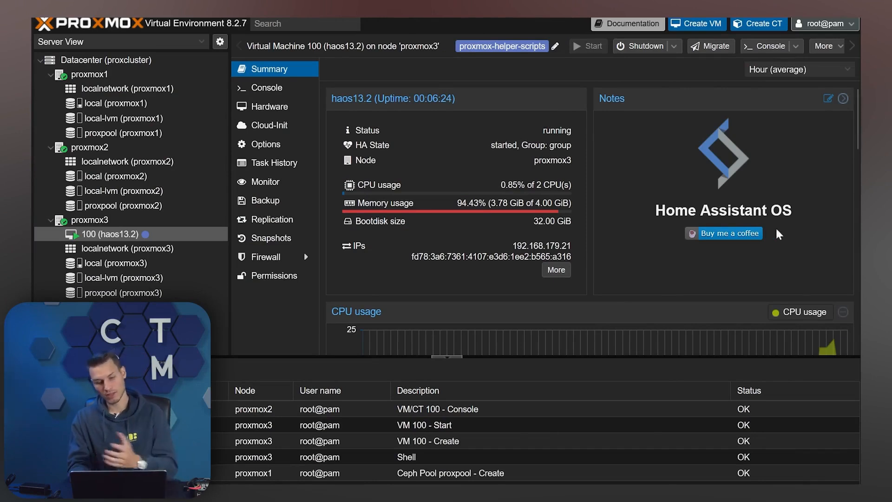
# Migrate VM 100 from proxmox3 to target node proxmox2
pyautogui.scroll(-5, 626, 225)
pyautogui.scroll(-3, 628, 229)
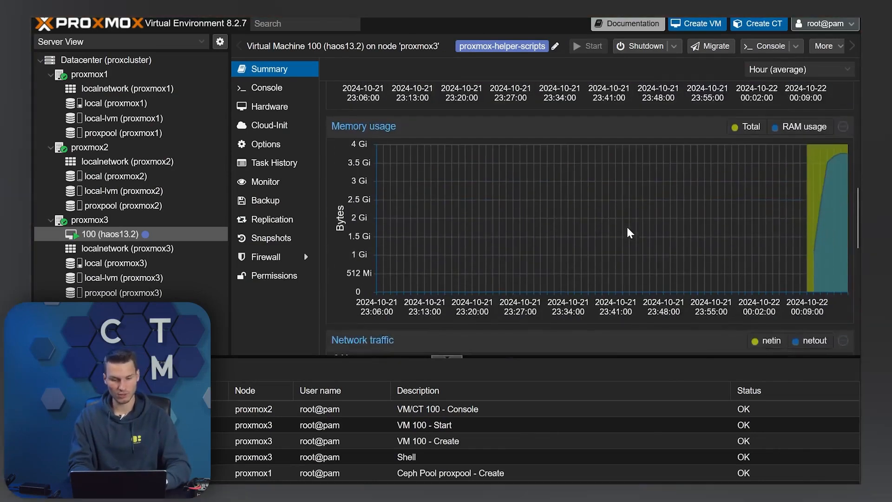
pyautogui.scroll(8, 628, 228)
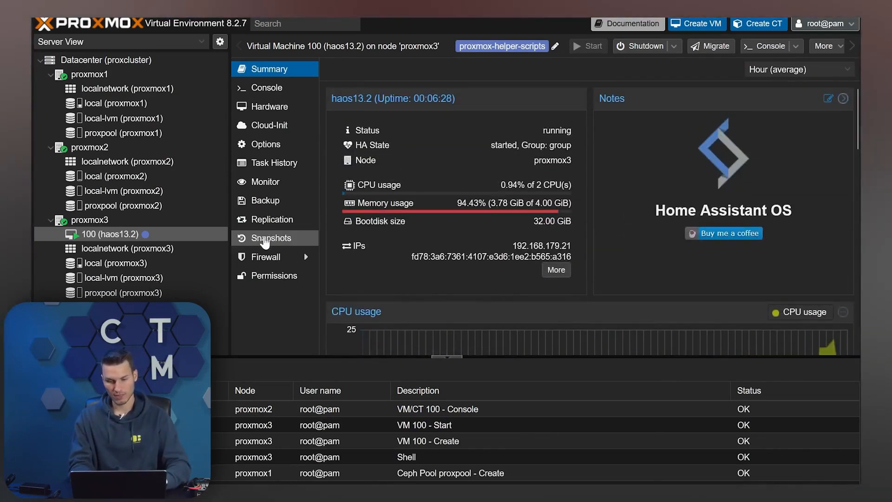
pyautogui.rightClick(99, 231)
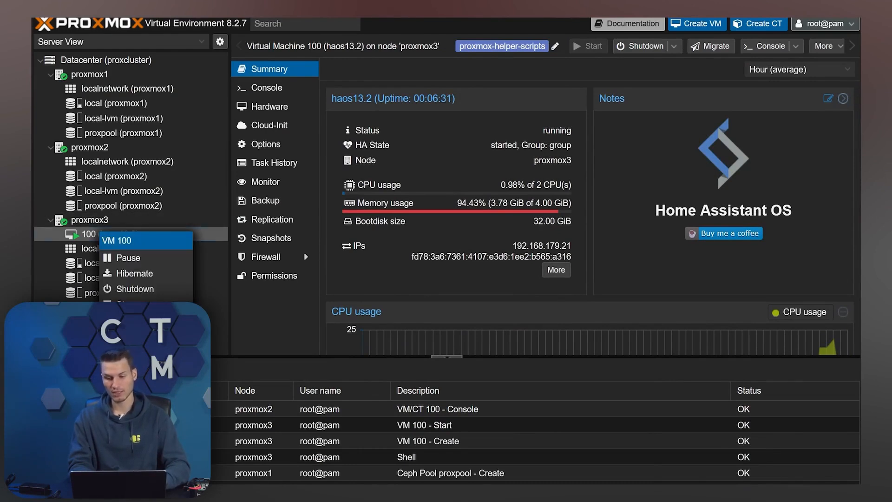
pyautogui.click(127, 340)
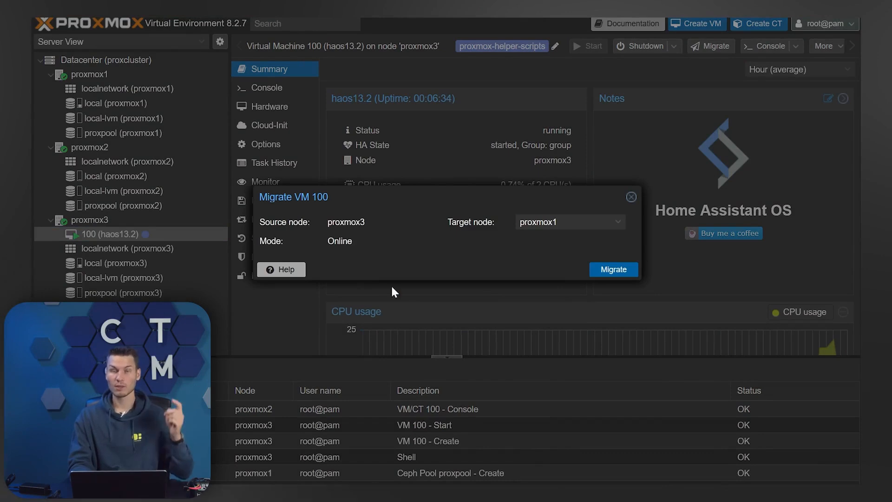
pyautogui.click(558, 226)
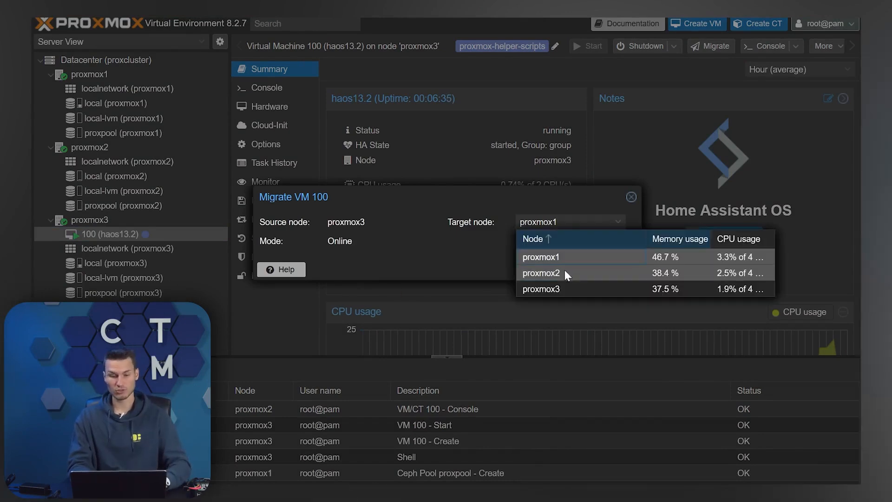
pyautogui.click(668, 272)
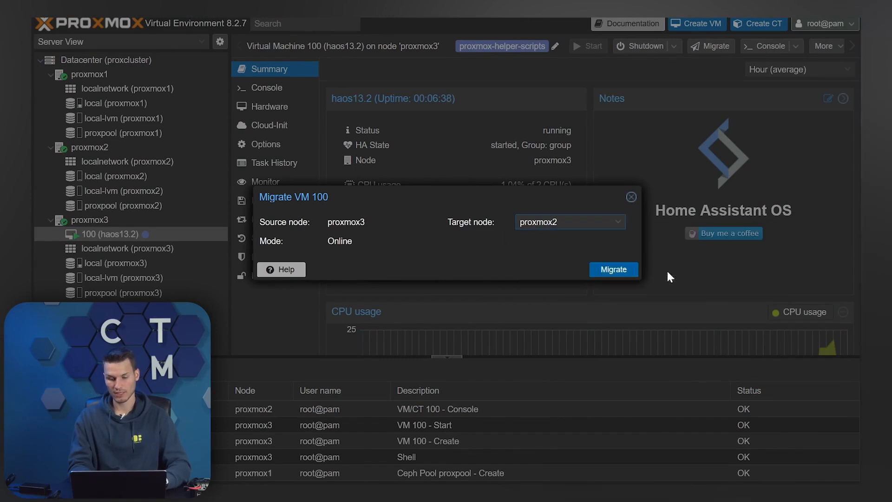
pyautogui.click(627, 273)
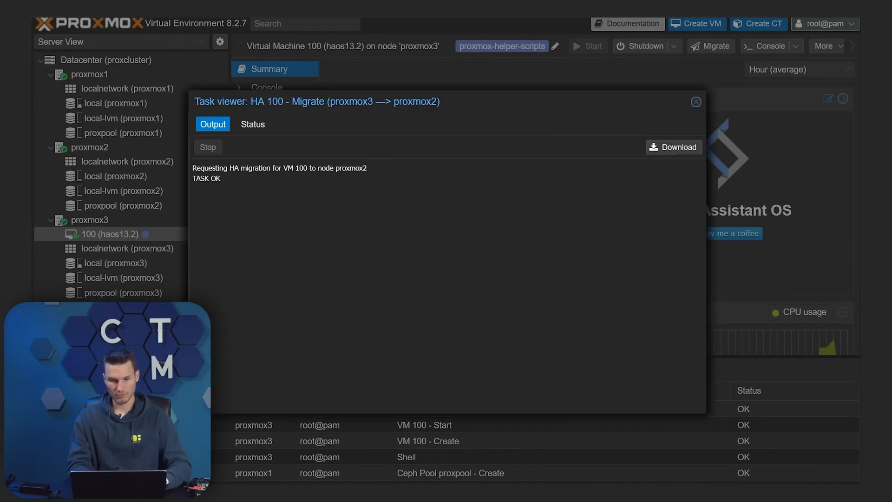
# Close the migration task log and watch VM 100's console as Home Assistant restarts
pyautogui.moveTo(329, 110); pyautogui.dragTo(489, 58)
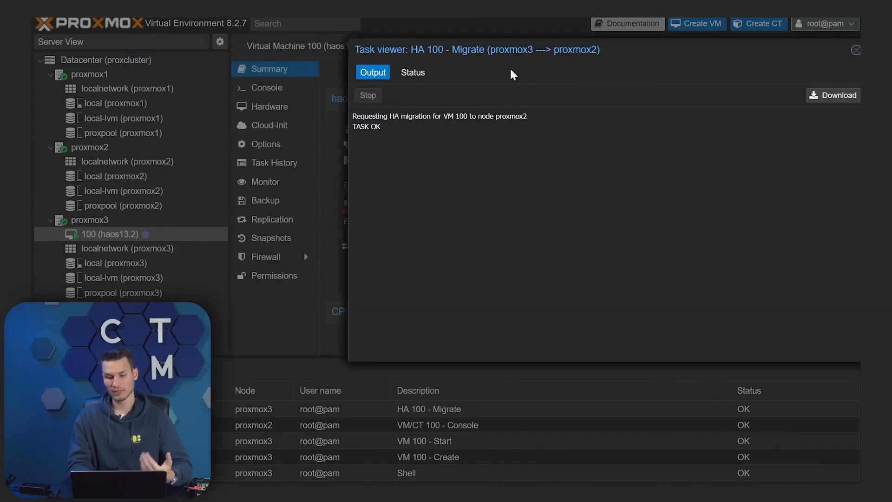
pyautogui.moveTo(597, 55); pyautogui.dragTo(468, 88)
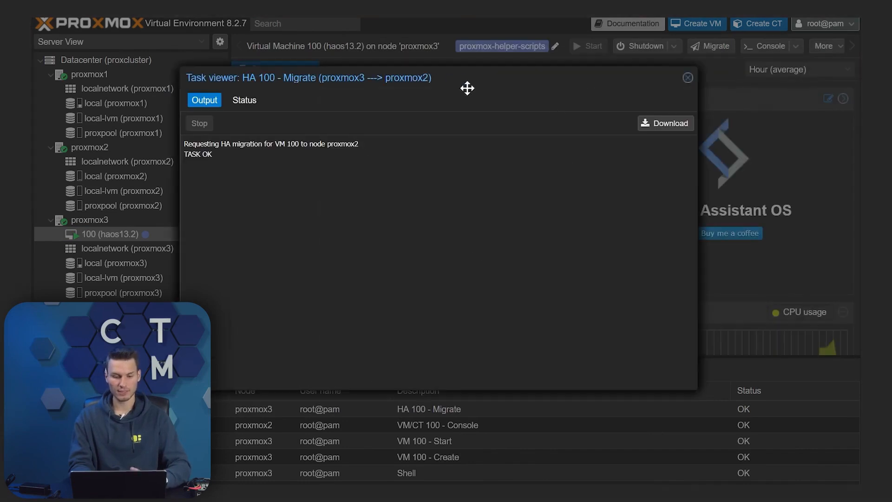
pyautogui.click(687, 78)
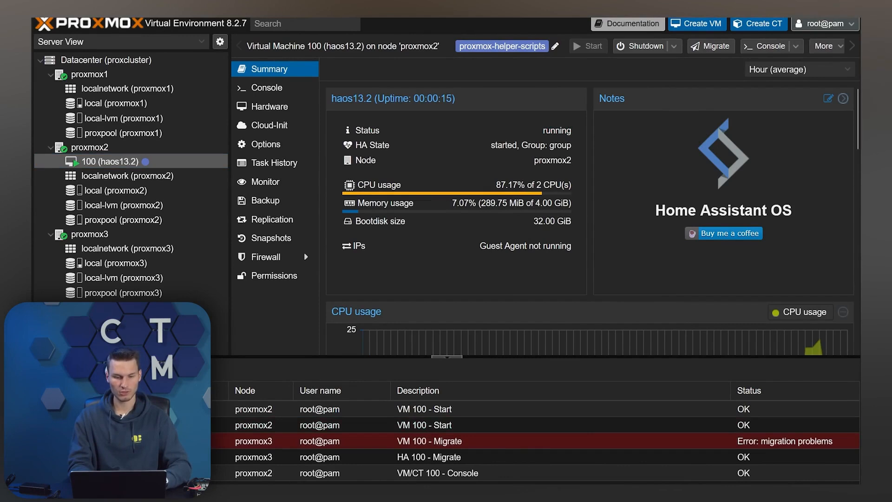
pyautogui.click(262, 88)
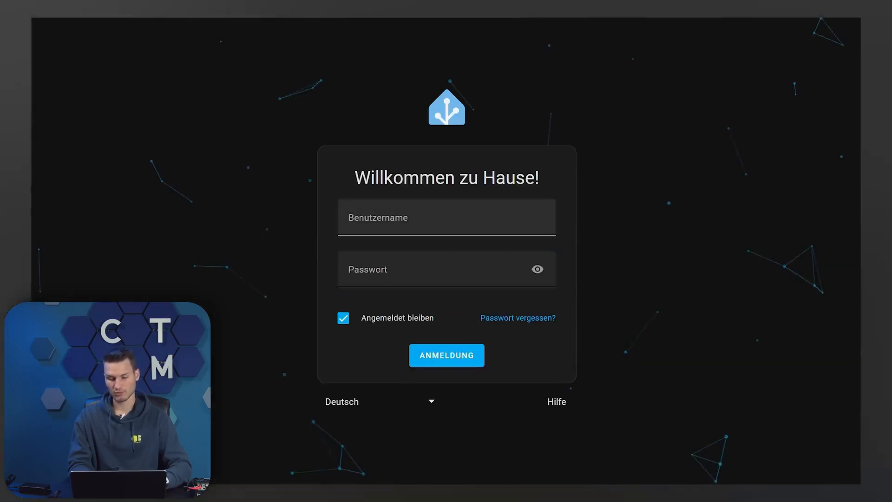
pyautogui.click(428, 225)
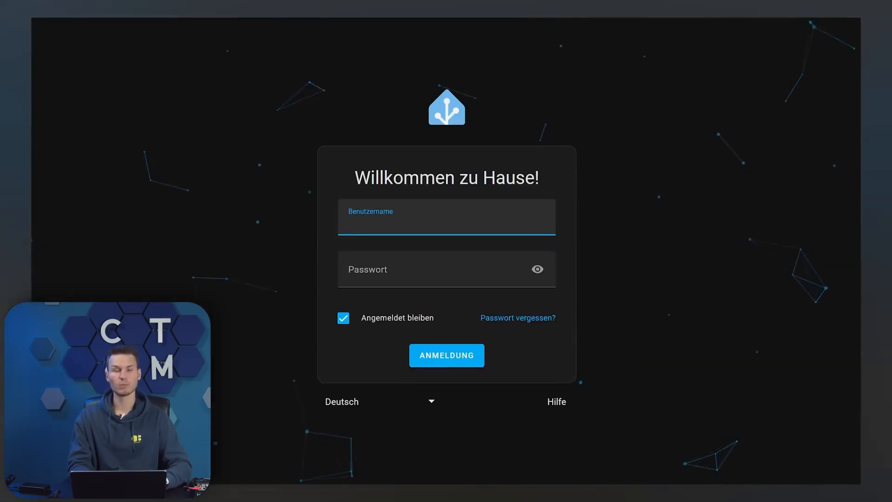
# Log back into Home Assistant with the username and password, declining to save the password
pyautogui.write('test')
pyautogui.press('Tab')
pyautogui.write('test')
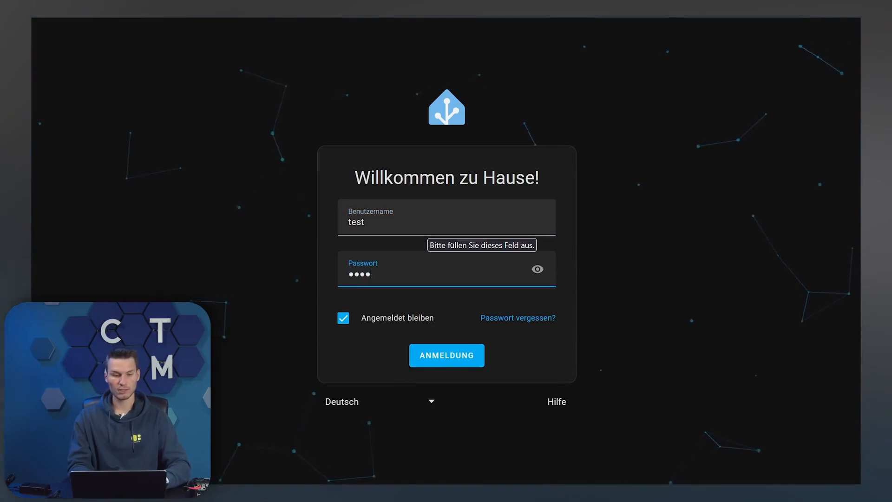
pyautogui.press('Return')
pyautogui.click(365, 153)
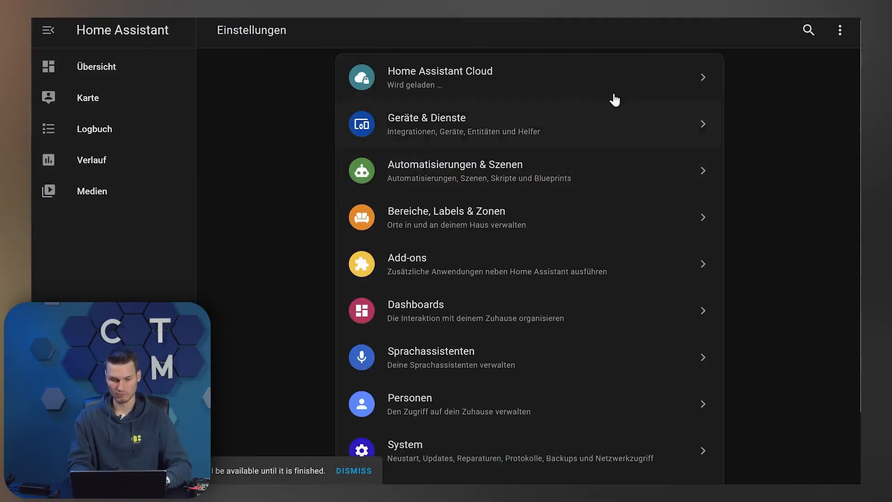
pyautogui.rightClick(130, 163)
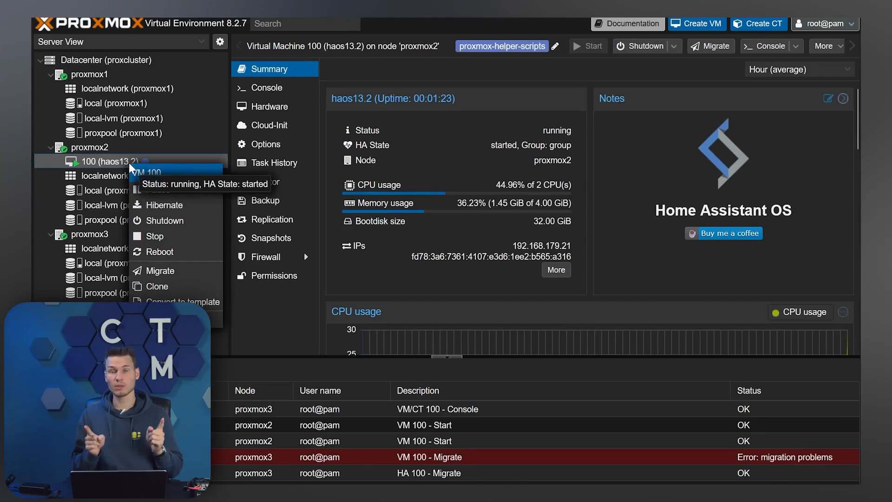
# Set VM 100's migration target to proxmox3 and enlarge the ping window
pyautogui.click(176, 271)
pyautogui.click(571, 221)
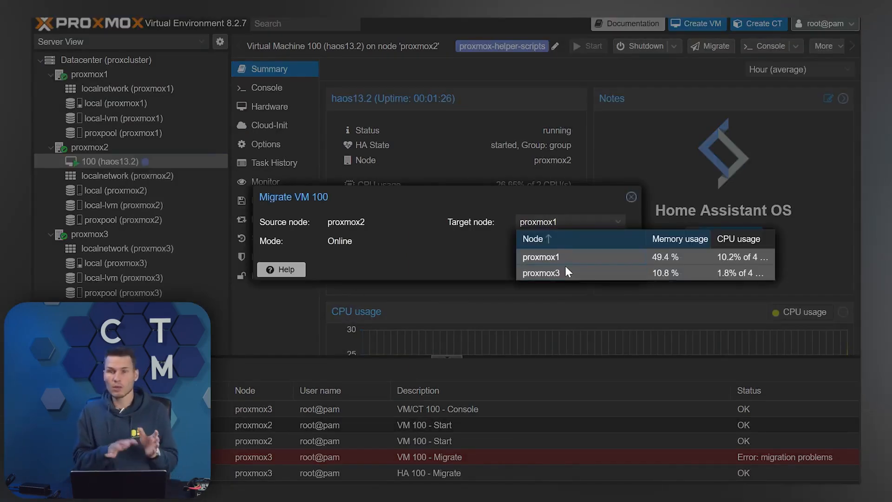
pyautogui.click(566, 267)
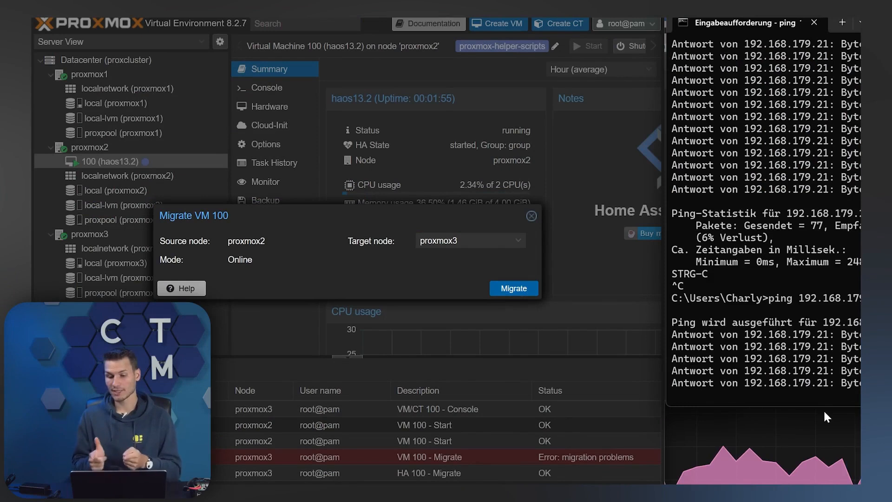
pyautogui.moveTo(826, 406); pyautogui.dragTo(825, 478)
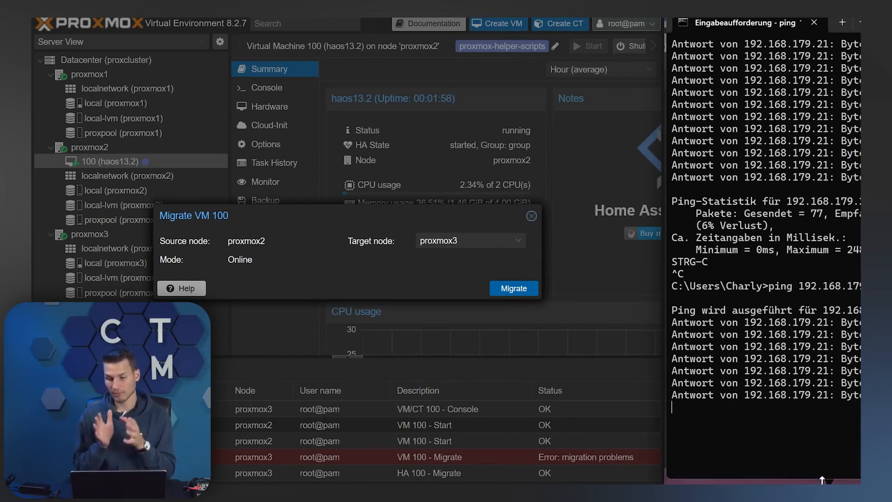